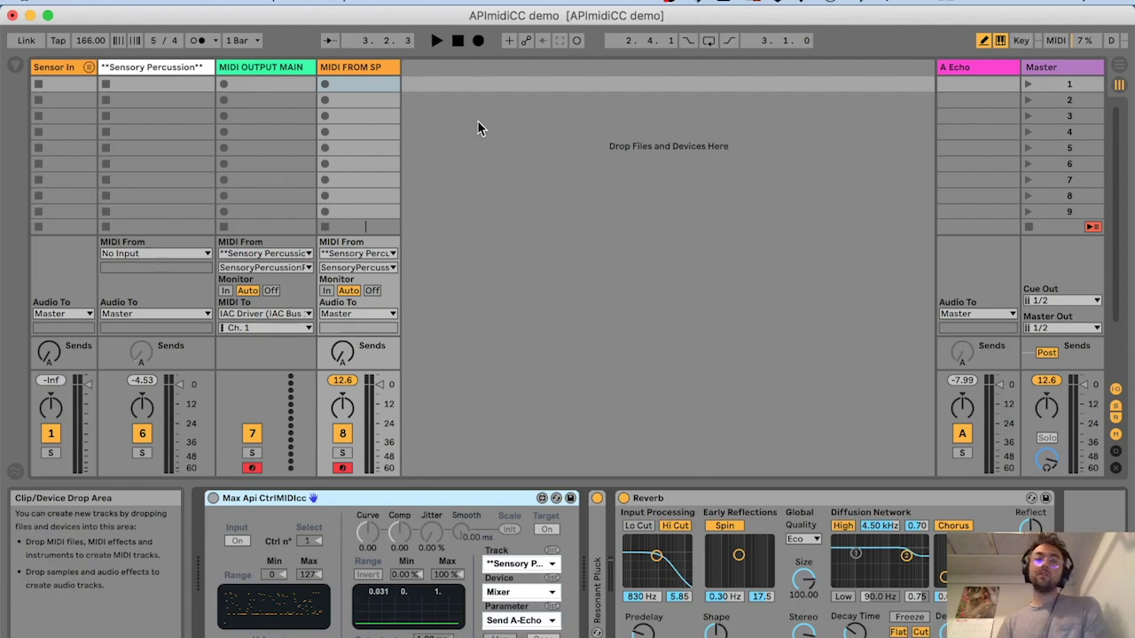
- Open the Sensory Percussion plugin, view its MIDI and controller settings, and move it left
{"action": "left_click", "coordinate": [182, 73]}
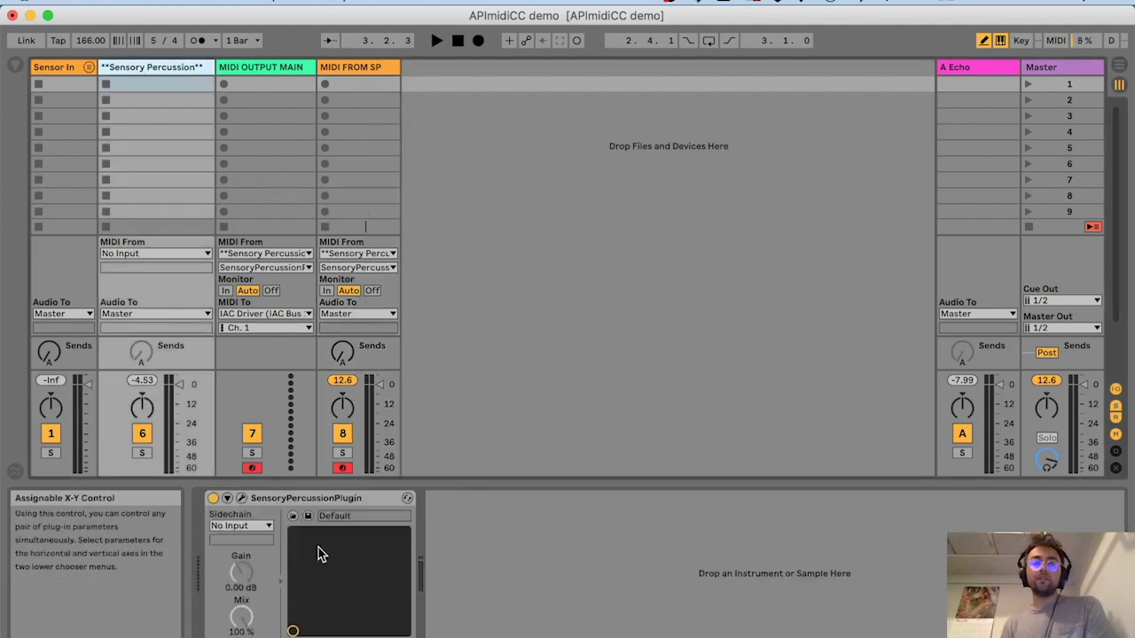
{"action": "left_click", "coordinate": [254, 492]}
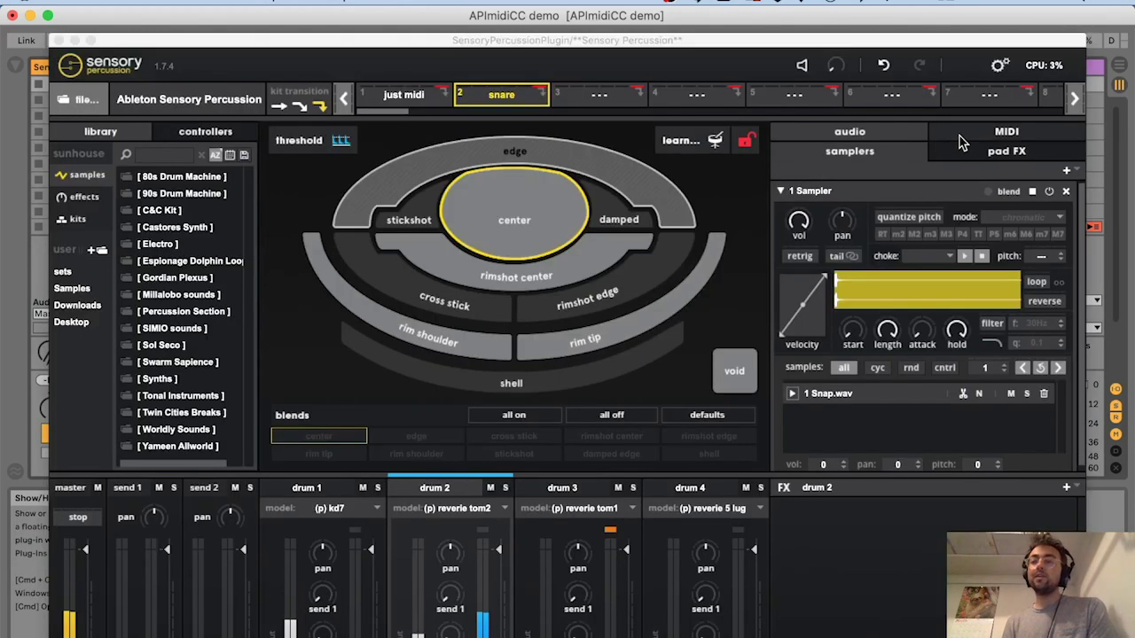
{"action": "left_click", "coordinate": [1005, 140]}
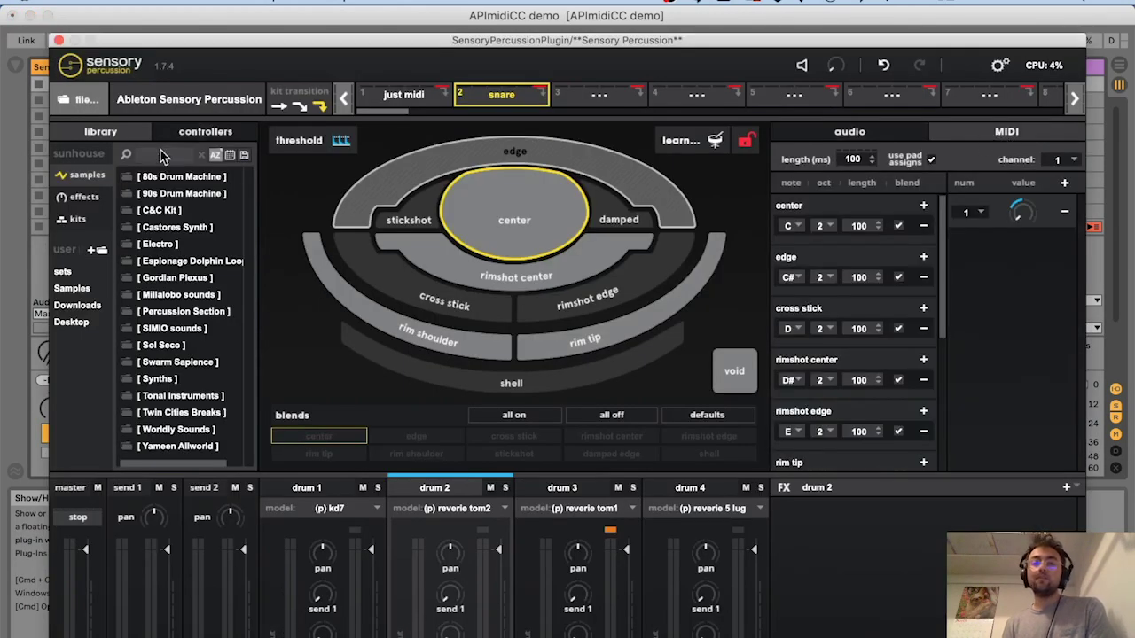
{"action": "left_click", "coordinate": [202, 132]}
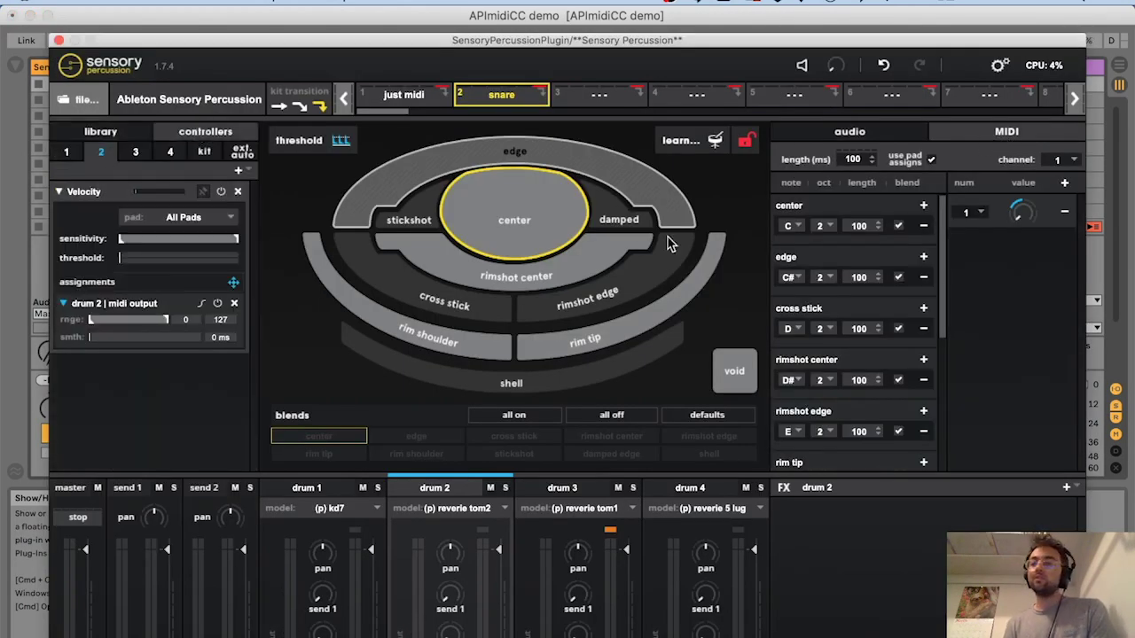
{"action": "left_click_drag", "start_coordinate": [1023, 46], "coordinate": [42, 77]}
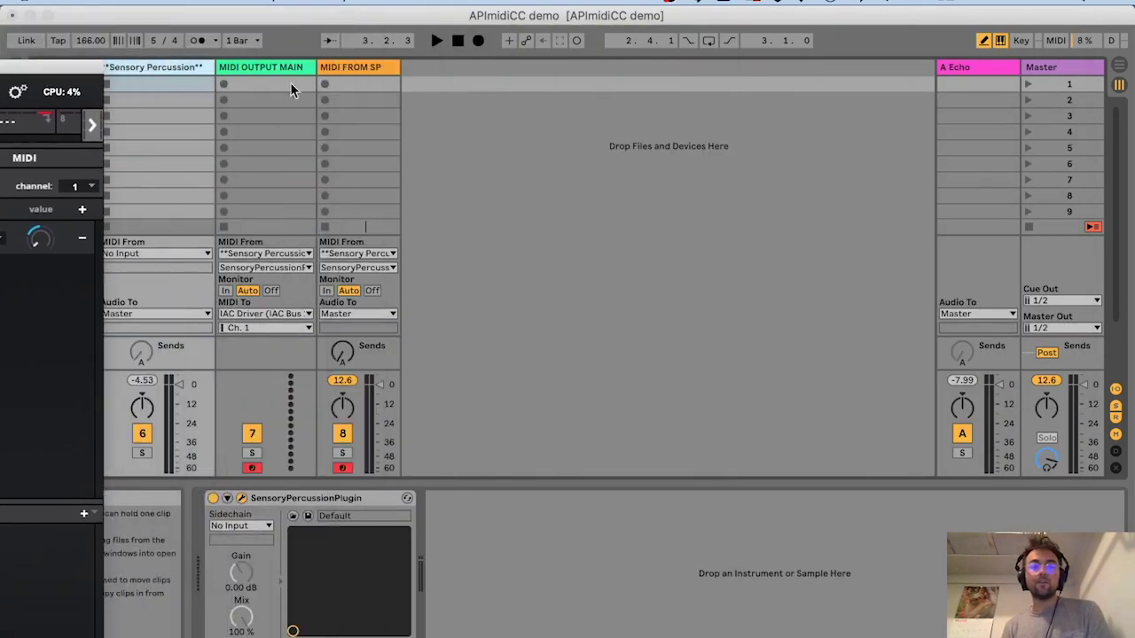
- Show MIDI FROM SP's devices and, in MIDI Map mode, adjust the plugin's CC value knob
{"action": "scroll", "coordinate": [261, 69], "scroll_direction": "down", "scroll_amount": 1}
{"action": "left_click", "coordinate": [352, 71]}
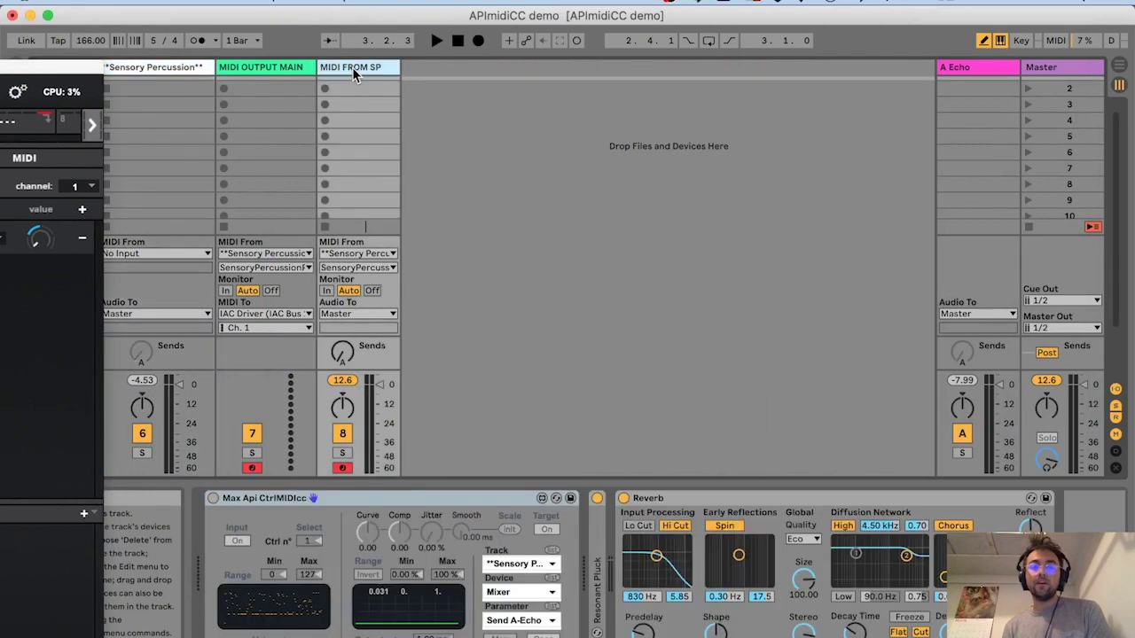
{"action": "left_click", "coordinate": [1054, 41]}
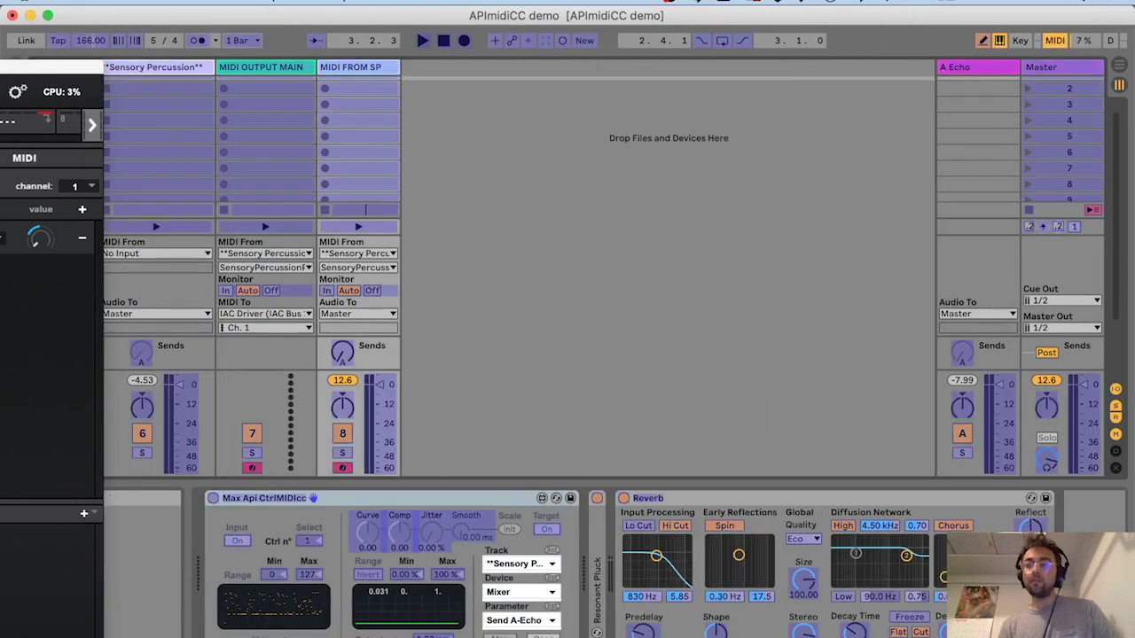
{"action": "left_click", "coordinate": [39, 237]}
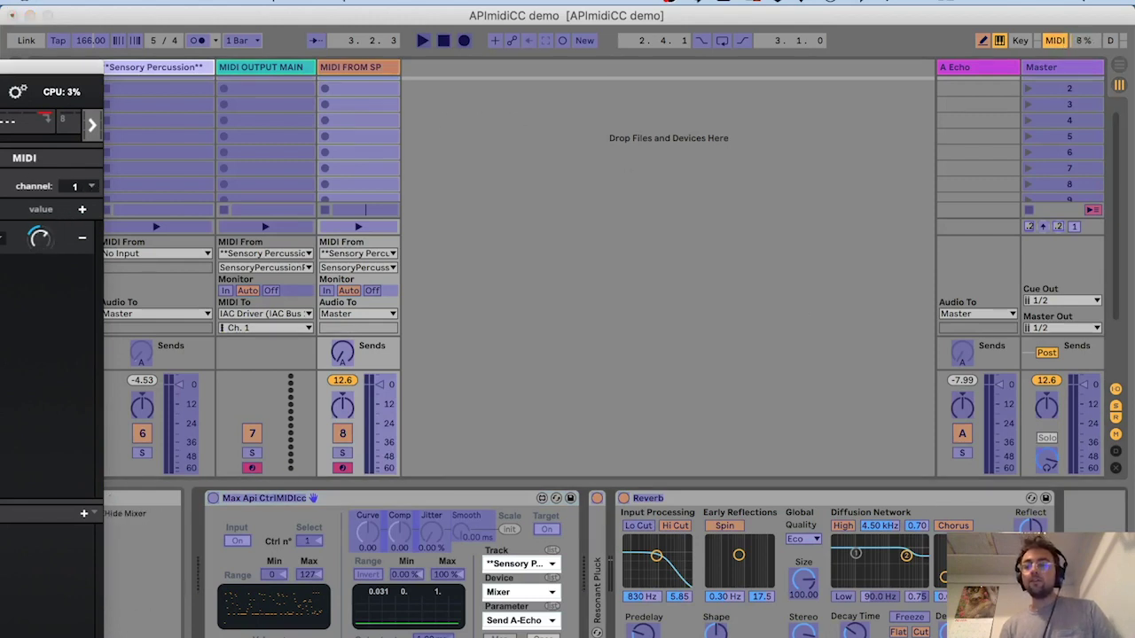
- Turn MIDI Map mode off and shift the plugin window to reveal more of its CC list
{"action": "left_click", "coordinate": [1057, 46]}
{"action": "left_click", "coordinate": [1055, 46]}
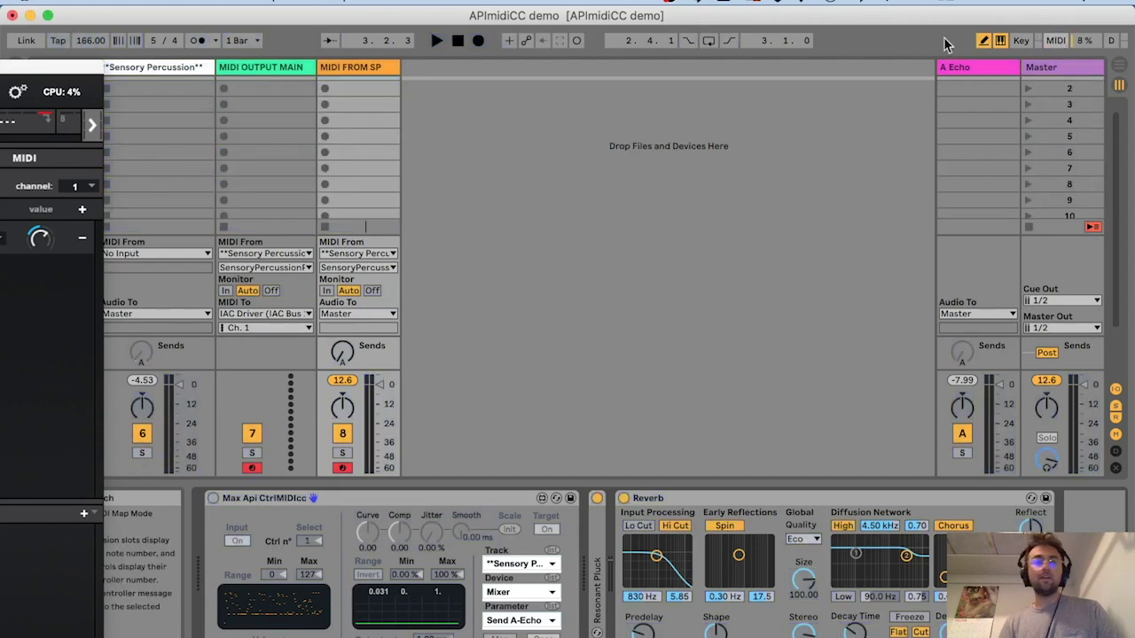
{"action": "left_click", "coordinate": [56, 77]}
{"action": "left_click_drag", "start_coordinate": [56, 77], "coordinate": [84, 92]}
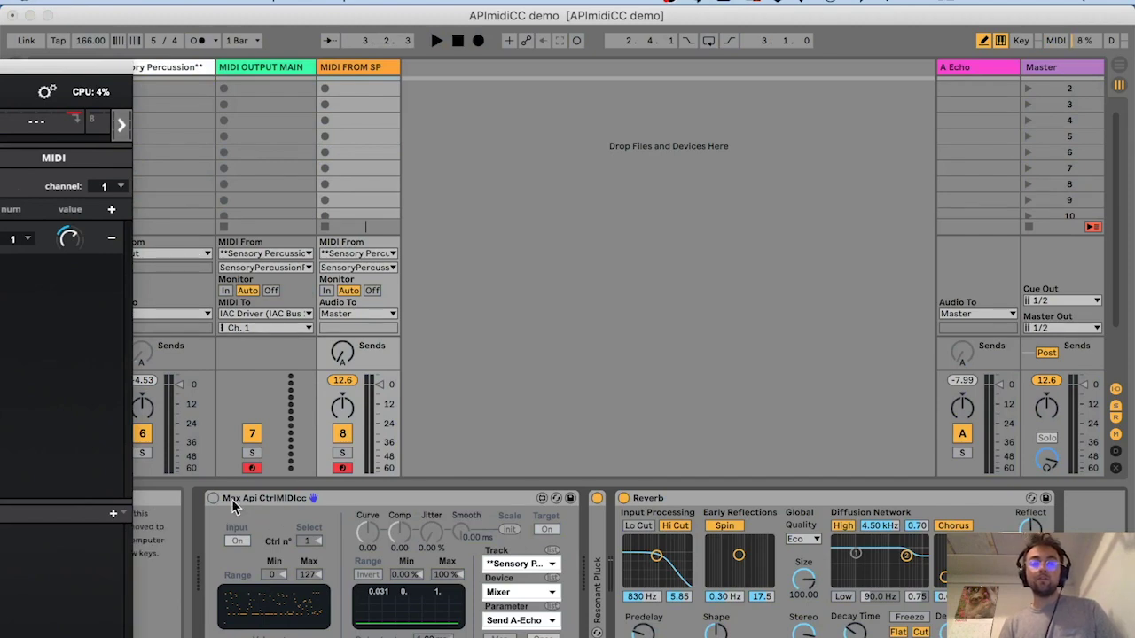
- Zoom the Sensory Percussion plugin window to full view, then close it
{"action": "double_click", "coordinate": [49, 71]}
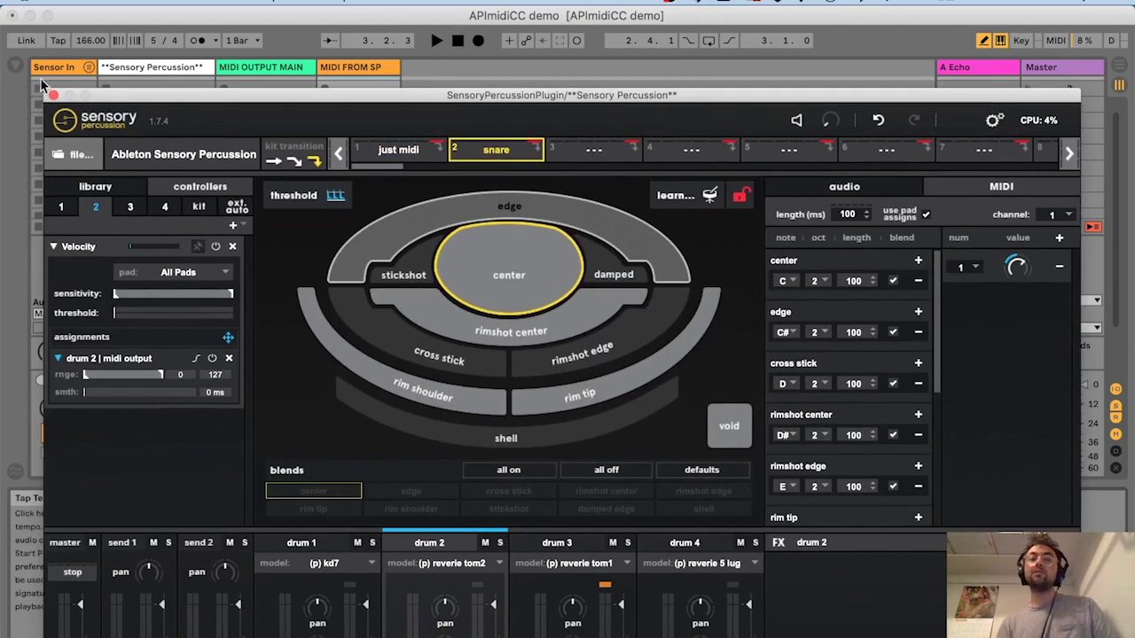
{"action": "left_click", "coordinate": [54, 95]}
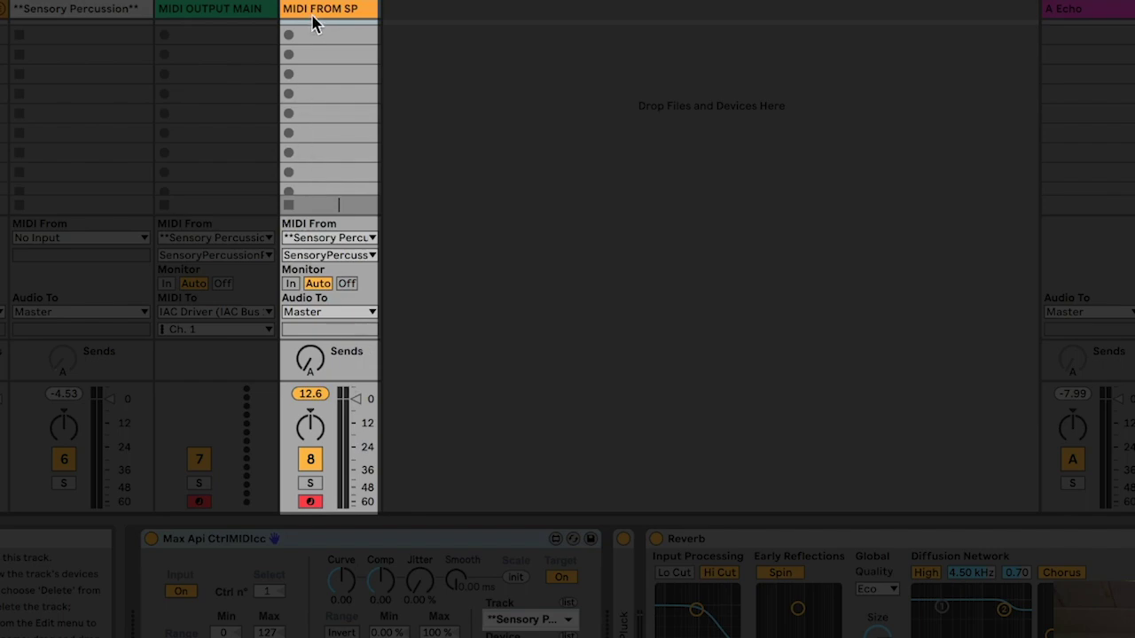
{"action": "left_click", "coordinate": [357, 15]}
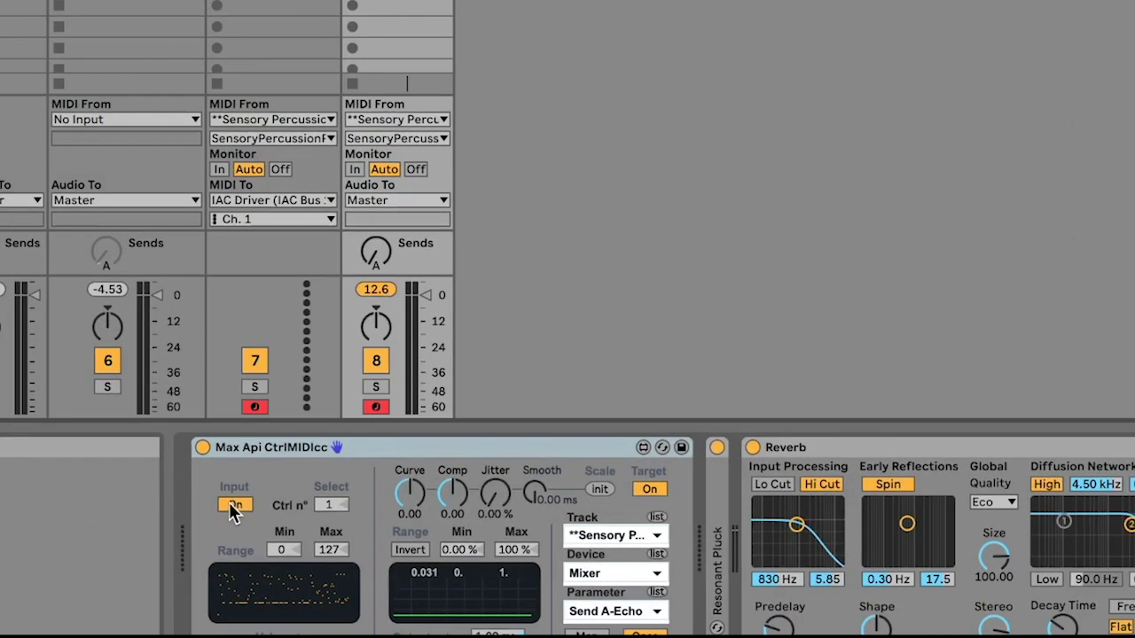
{"action": "left_click", "coordinate": [179, 592]}
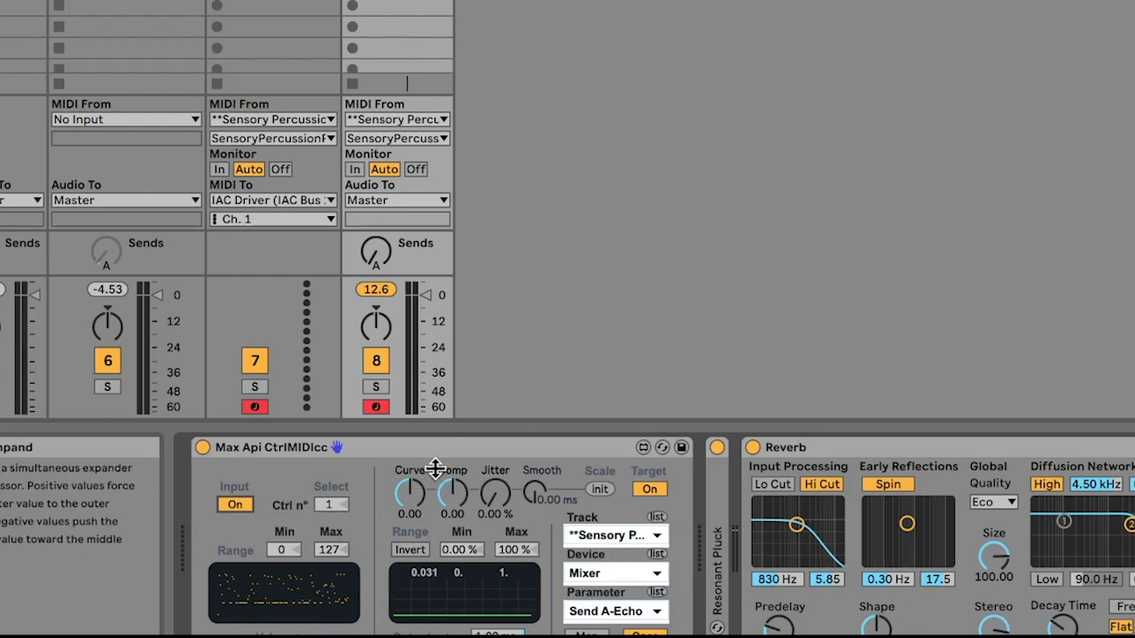
- Point the Max Api device's Track, Device and Parameter to This Track, Reverb, Dry/Wet
{"action": "left_click", "coordinate": [614, 535]}
{"action": "left_click", "coordinate": [802, 327]}
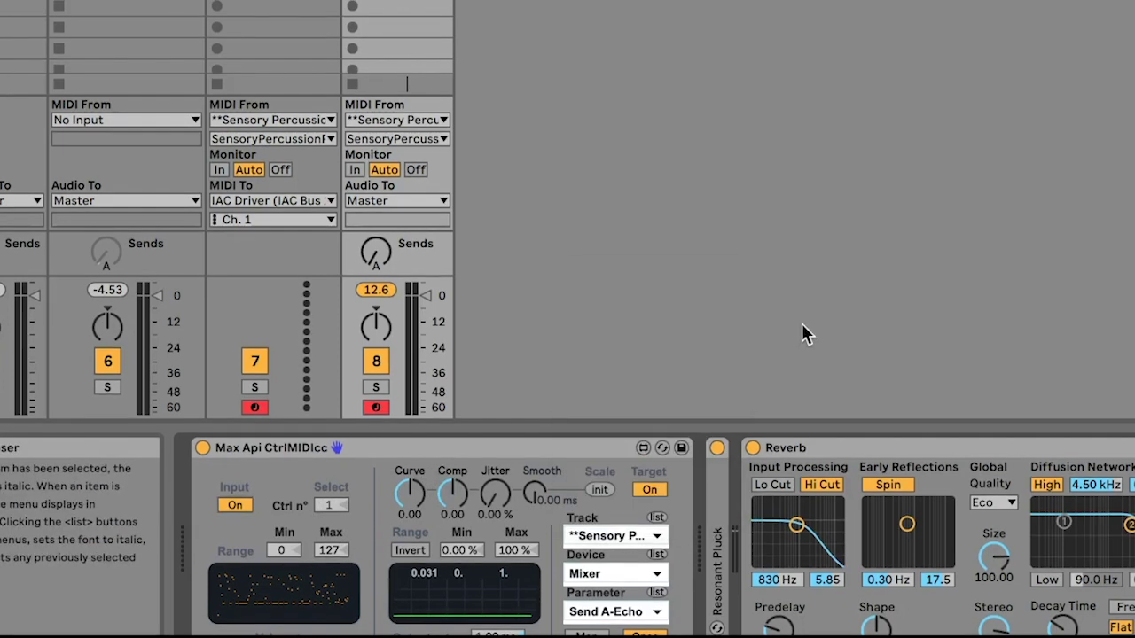
{"action": "left_click", "coordinate": [618, 534]}
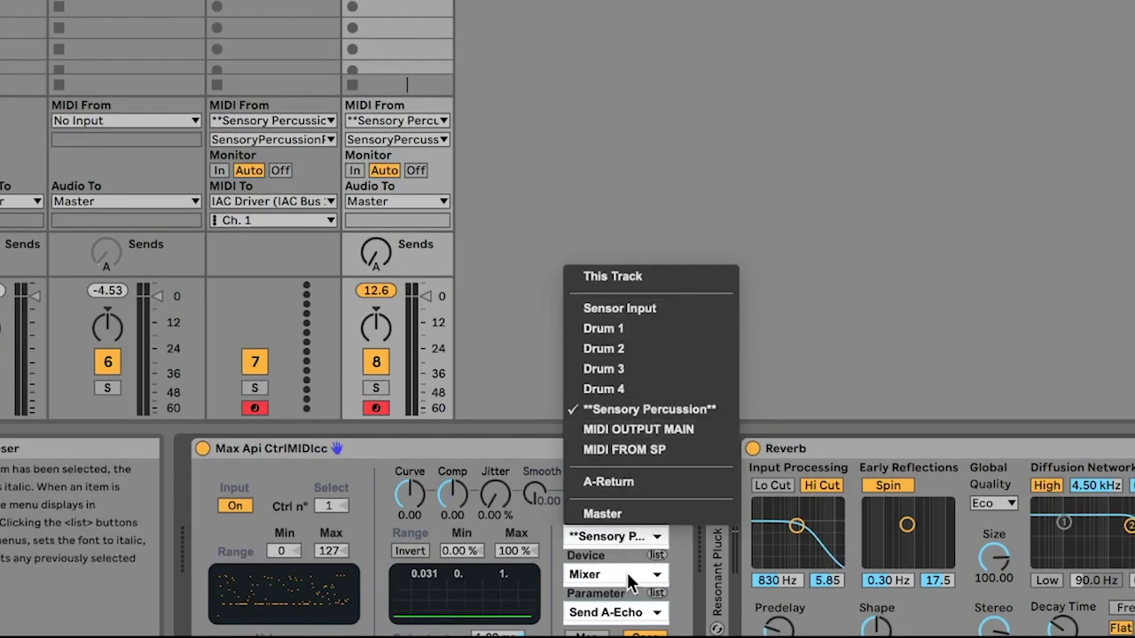
{"action": "left_click", "coordinate": [625, 574]}
{"action": "left_click", "coordinate": [672, 574]}
{"action": "left_click", "coordinate": [637, 611]}
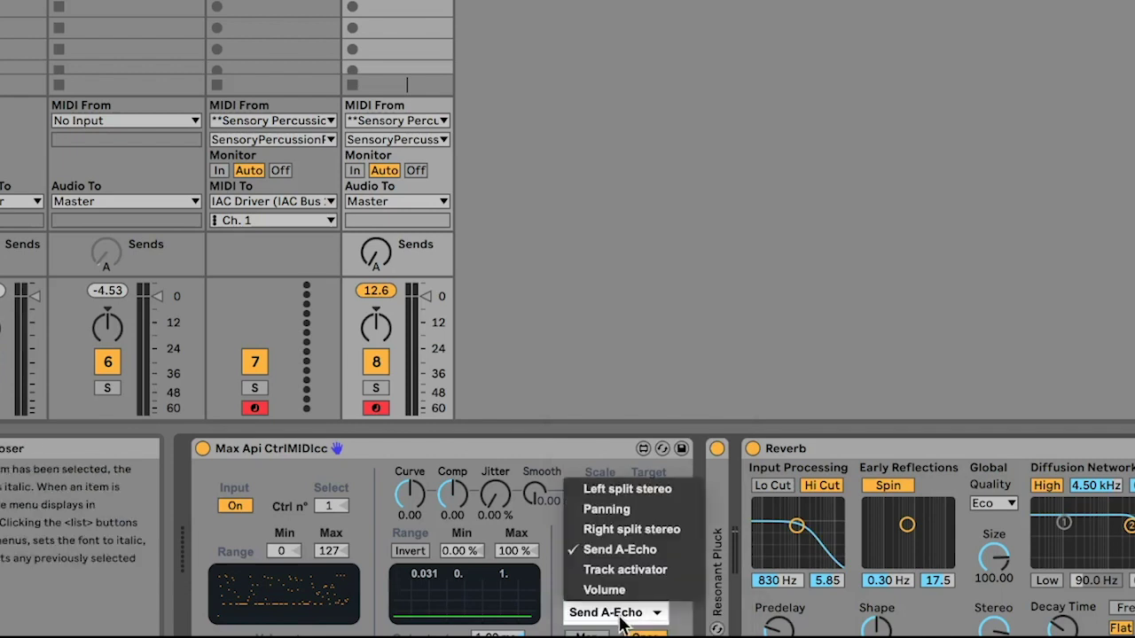
{"action": "left_click", "coordinate": [677, 611]}
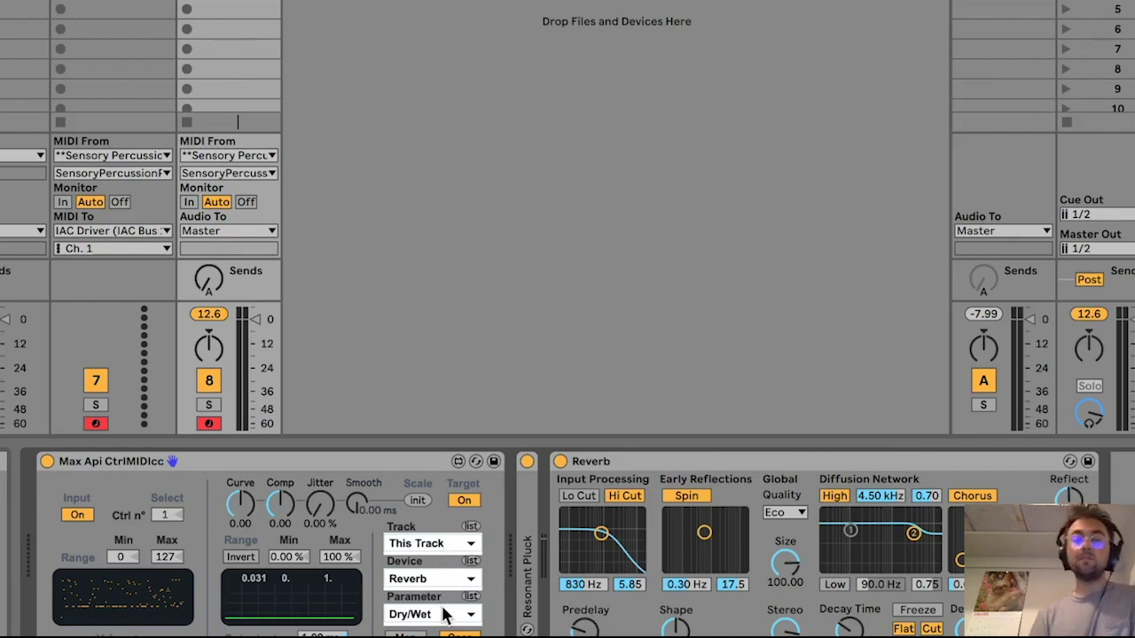
{"action": "double_click", "coordinate": [529, 516]}
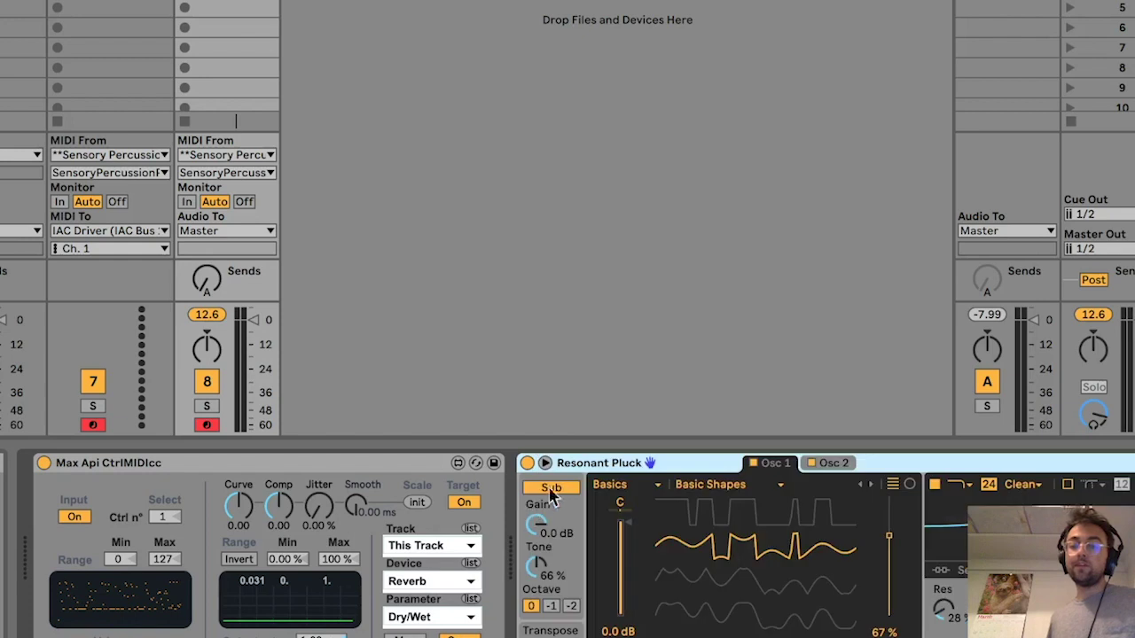
{"action": "double_click", "coordinate": [606, 464]}
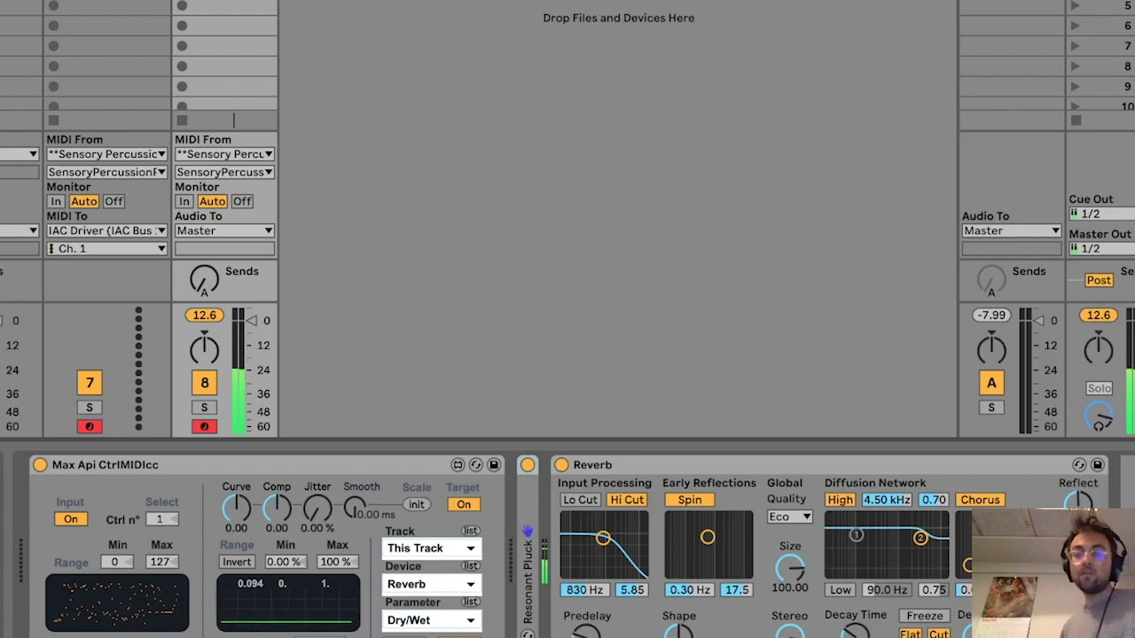
{"action": "left_click", "coordinate": [318, 615]}
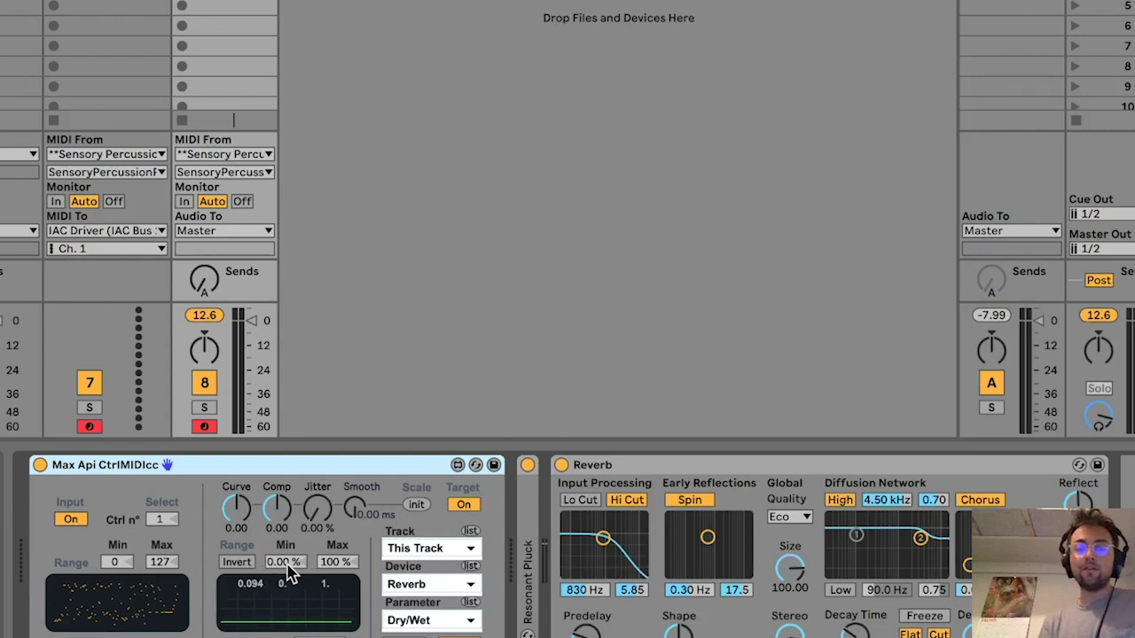
{"action": "mouse_move", "coordinate": [286, 562]}
{"action": "left_mouse_down"}
{"action": "mouse_move", "coordinate": [285, 548]}
{"action": "mouse_move", "coordinate": [286, 567]}
{"action": "left_mouse_up"}
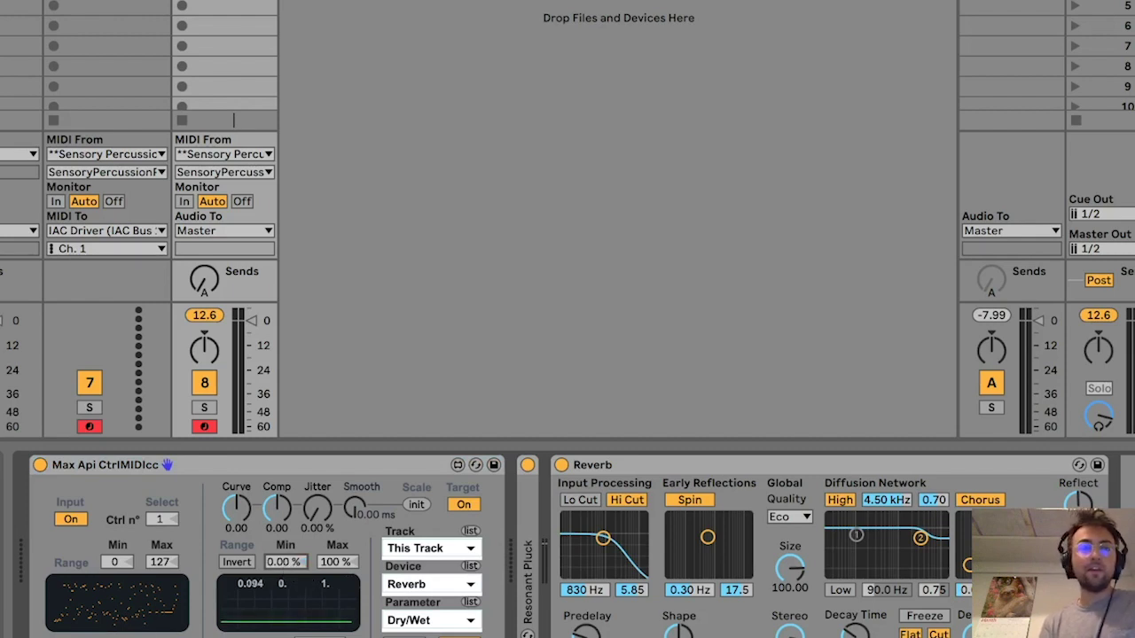
- Insert a Pitch device before the Reverb and map its Pitch knob as the target
{"action": "key", "text": "super+alt+b"}
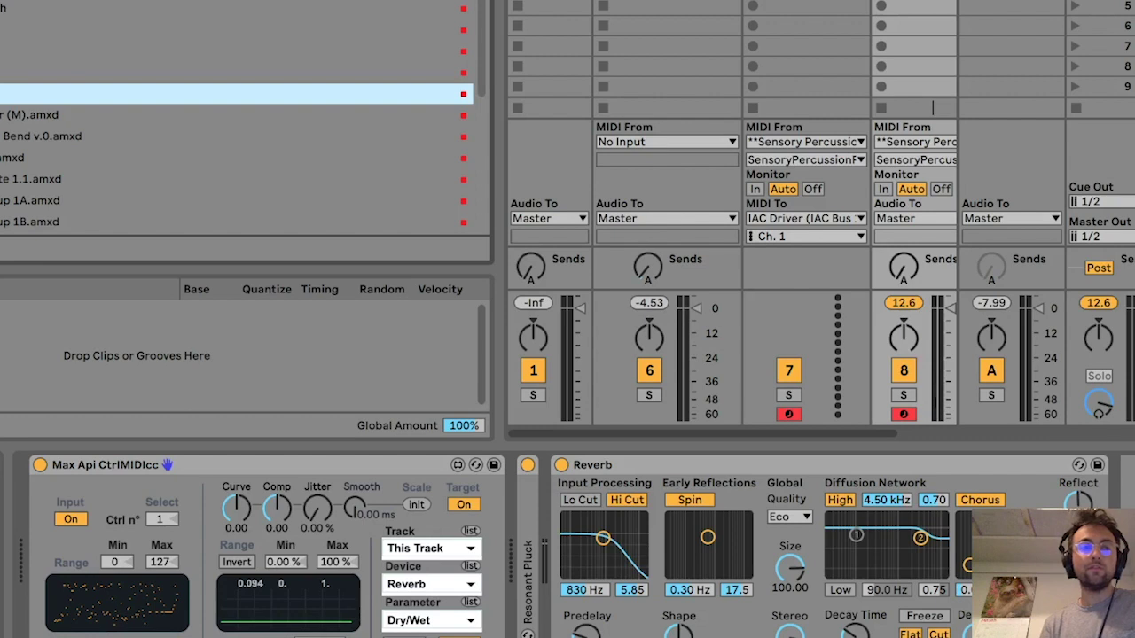
{"action": "left_click_drag", "start_coordinate": [230, 30], "coordinate": [522, 573]}
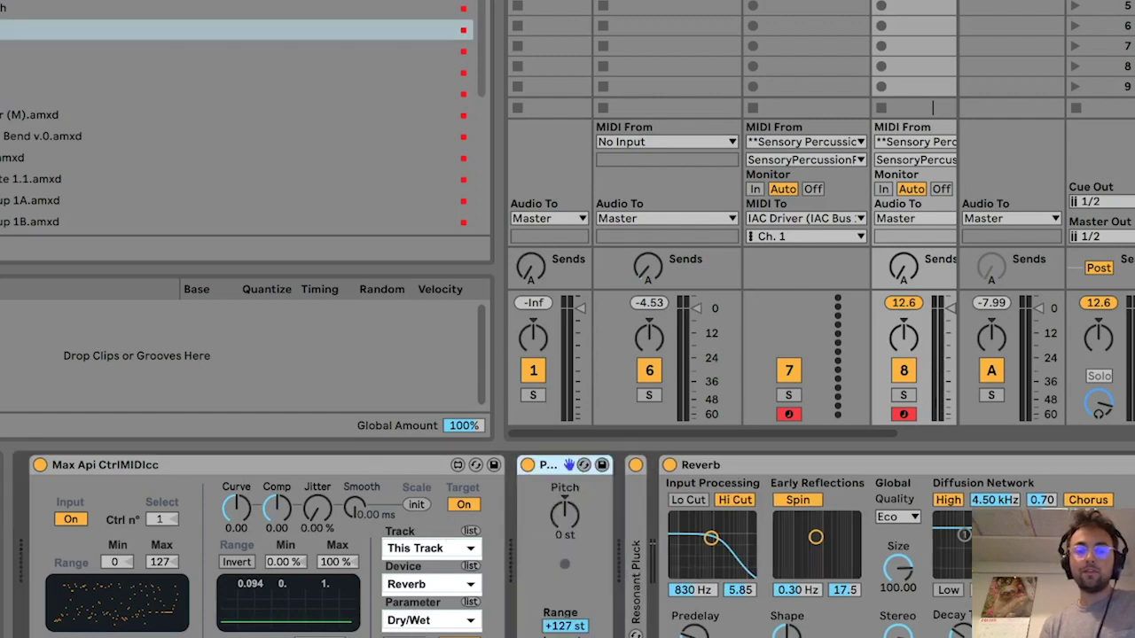
{"action": "left_click", "coordinate": [567, 530]}
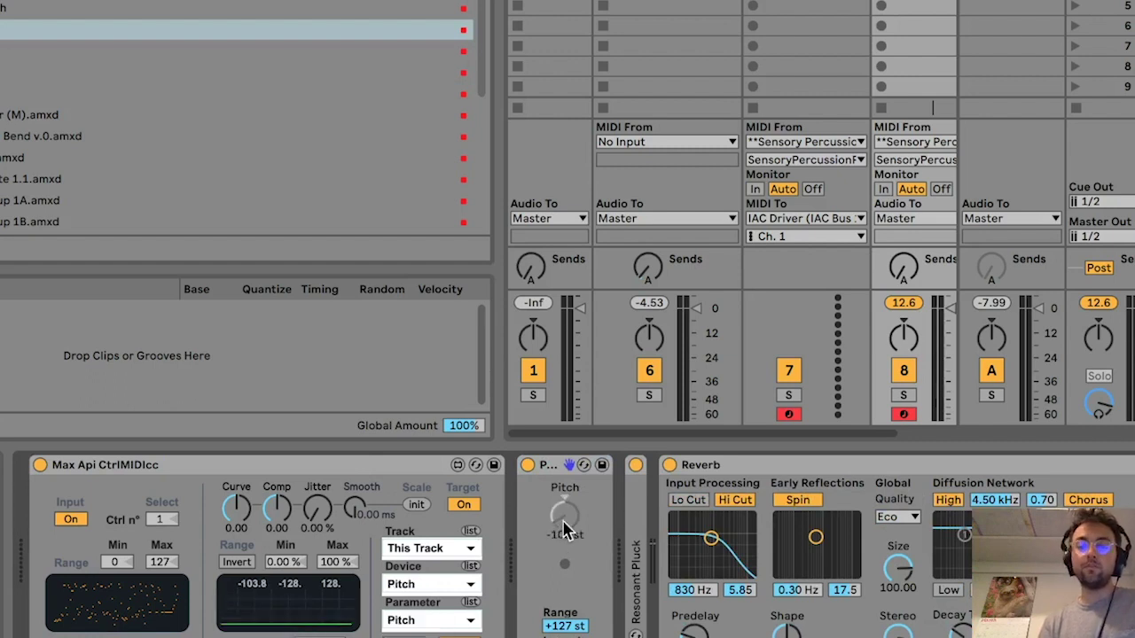
- Set the Max Api output range to Min 45% and Max 55%
{"action": "left_click", "coordinate": [293, 566]}
{"action": "type", "text": "45"}
{"action": "key", "text": "Return"}
{"action": "left_click", "coordinate": [337, 562]}
{"action": "type", "text": "55"}
{"action": "key", "text": "Return"}
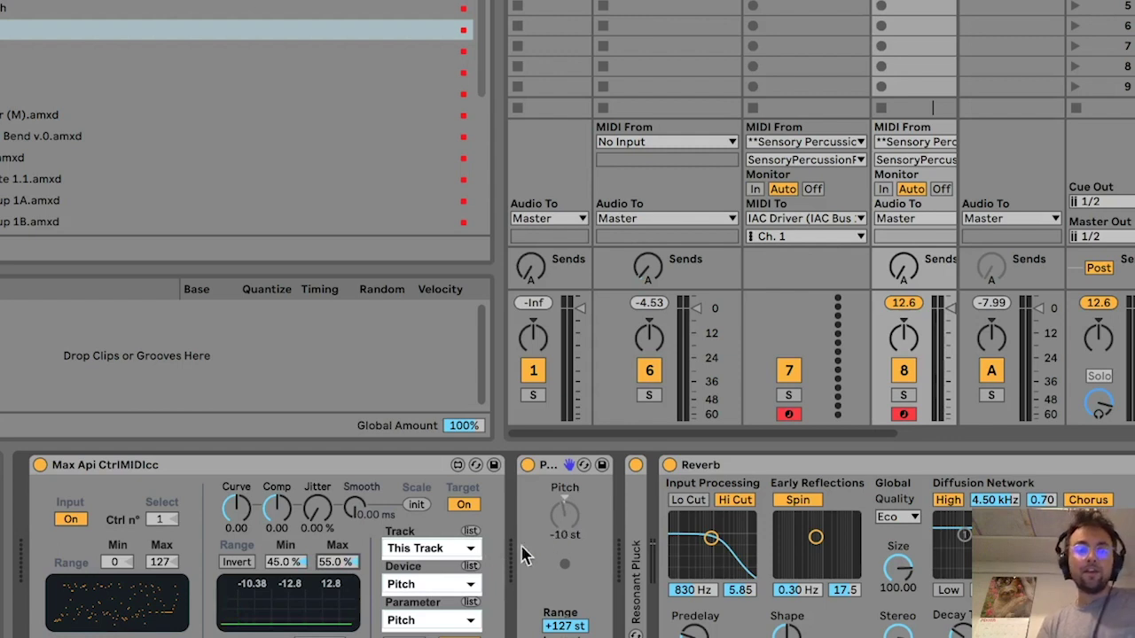
- Delete the Pitch device and add a Velocity device before the Max Api device
{"action": "left_click", "coordinate": [554, 466]}
{"action": "key", "text": "BackSpace"}
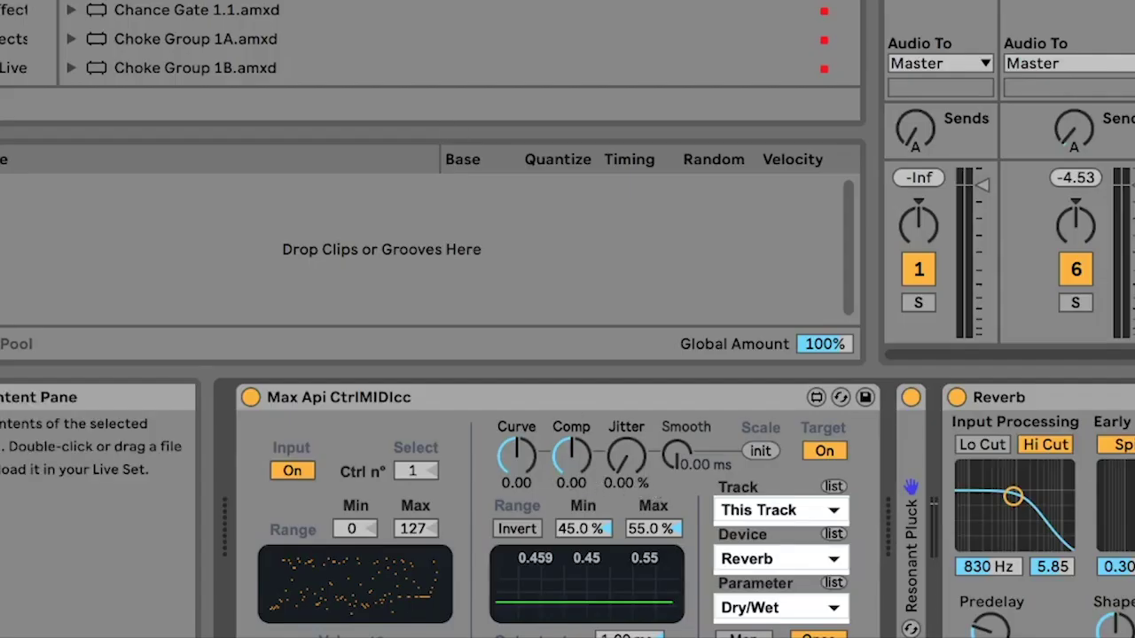
{"action": "left_click_drag", "start_coordinate": [183, 22], "coordinate": [229, 473]}
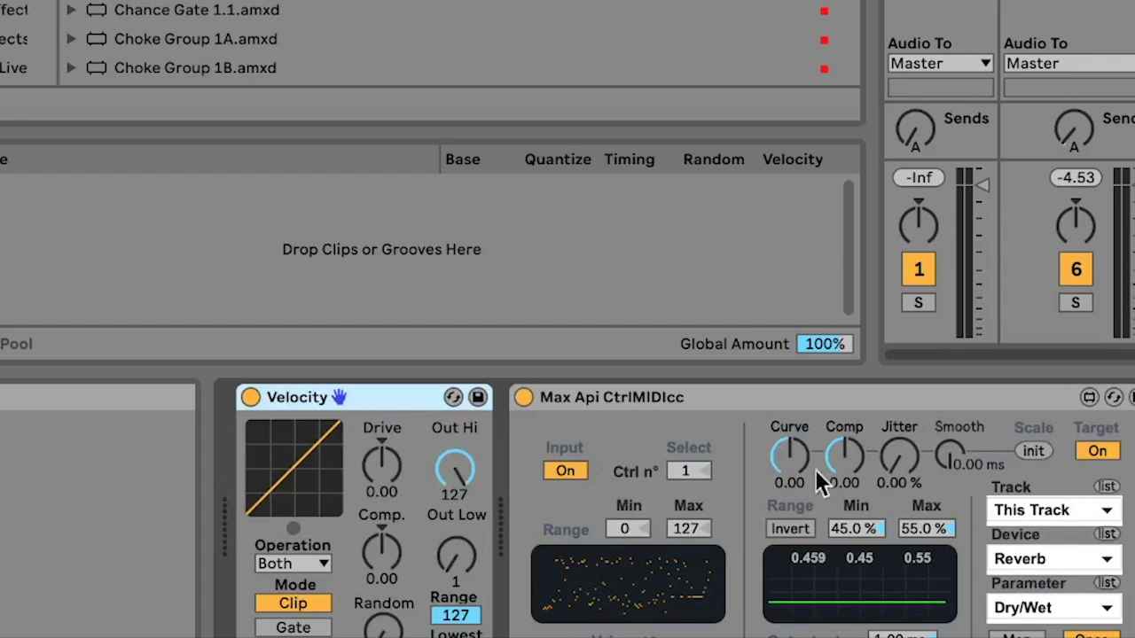
- Experiment with Velocity's Comp and Drive, resetting Comp to linear and ending with positive Drive
{"action": "mouse_move", "coordinate": [392, 543]}
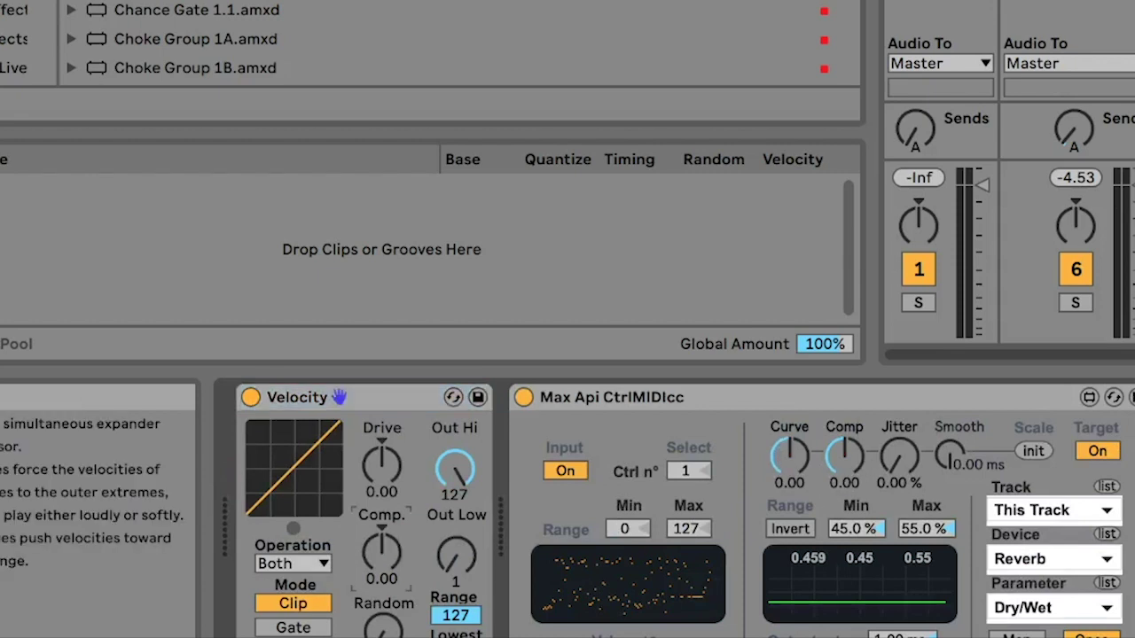
{"action": "left_click_drag", "start_coordinate": [382, 552], "coordinate": [381, 587]}
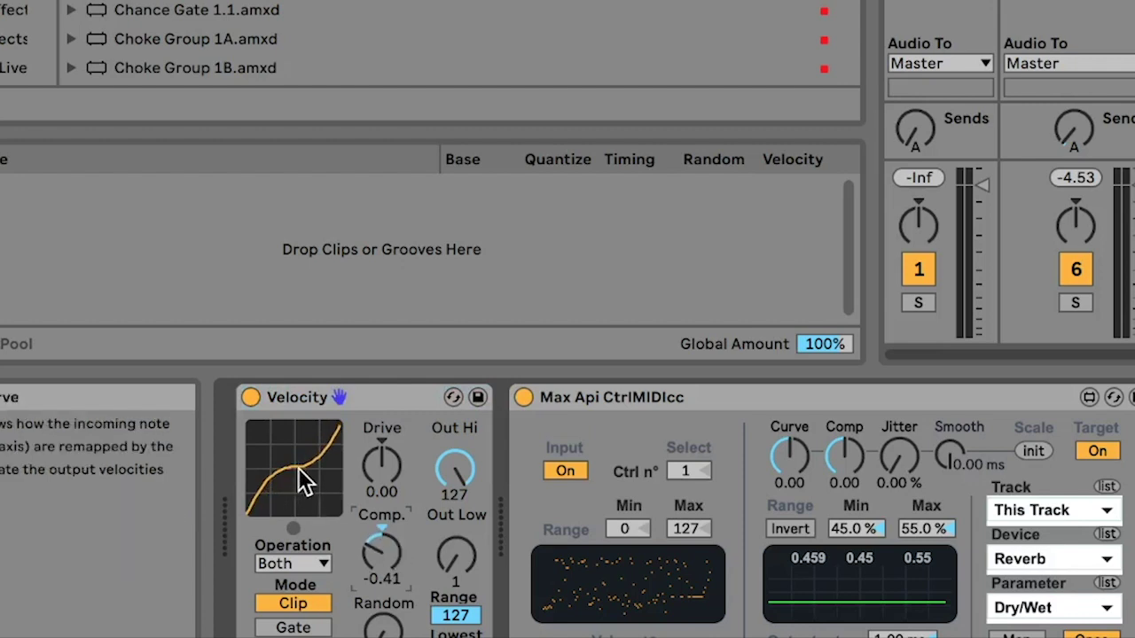
{"action": "left_click_drag", "start_coordinate": [396, 560], "coordinate": [381, 505]}
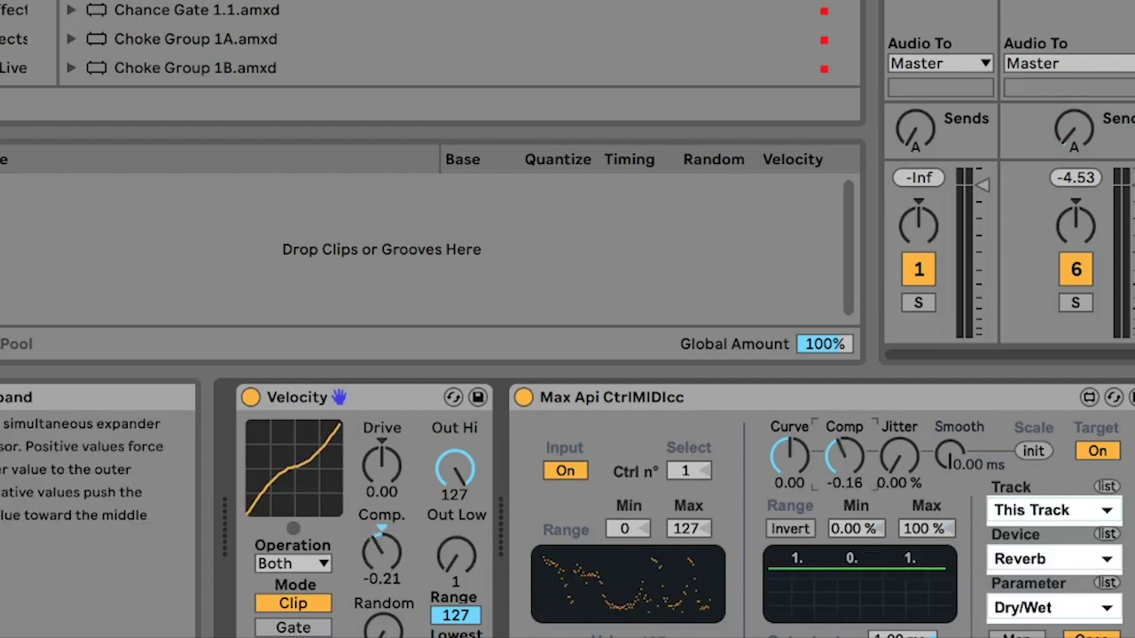
{"action": "left_click_drag", "start_coordinate": [840, 479], "coordinate": [841, 468]}
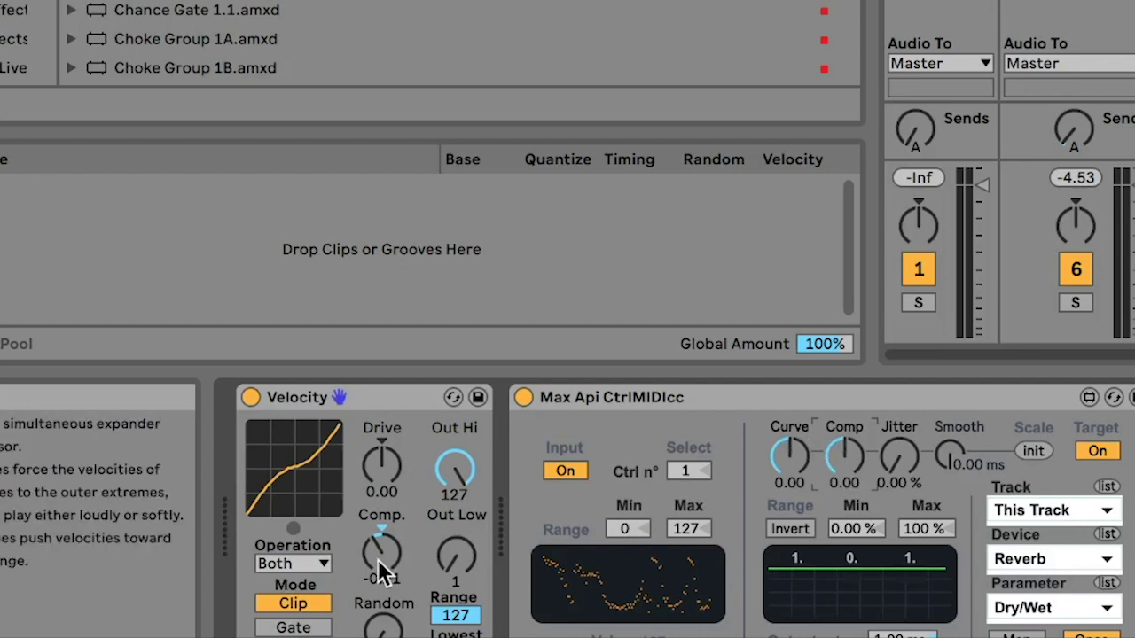
{"action": "left_click_drag", "start_coordinate": [378, 559], "coordinate": [380, 544]}
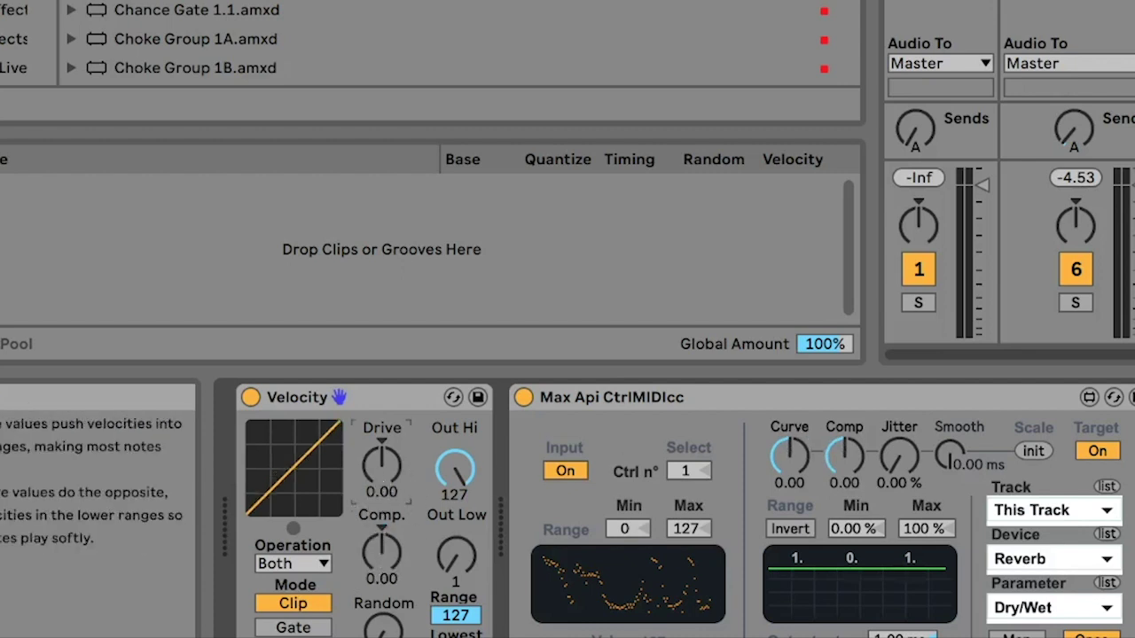
{"action": "left_click_drag", "start_coordinate": [381, 463], "coordinate": [381, 480]}
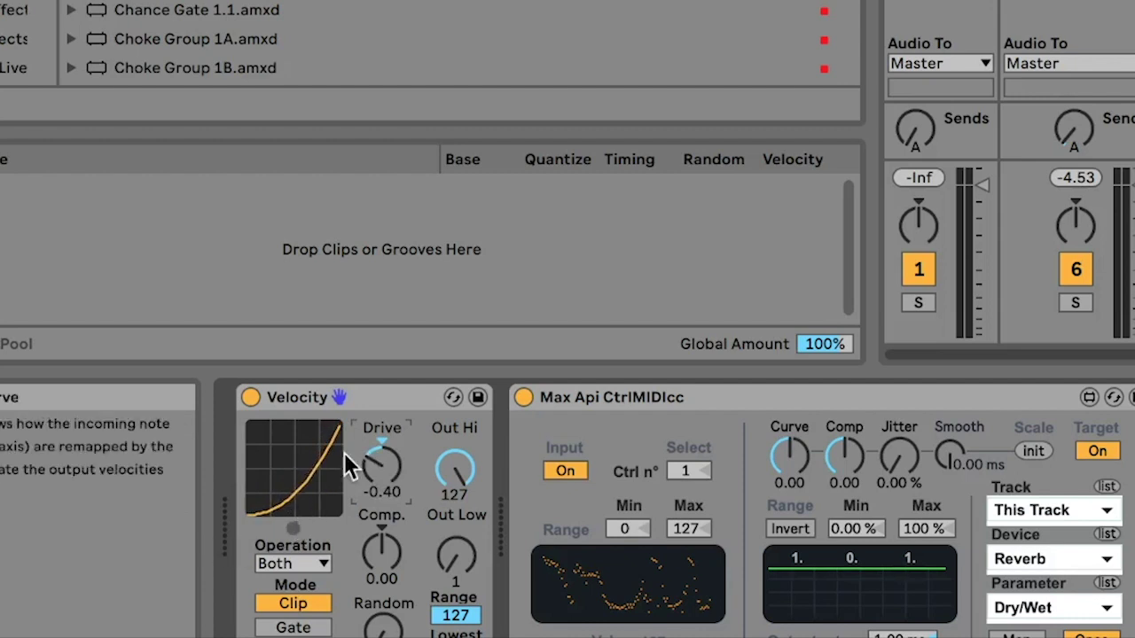
{"action": "left_click_drag", "start_coordinate": [382, 463], "coordinate": [381, 441]}
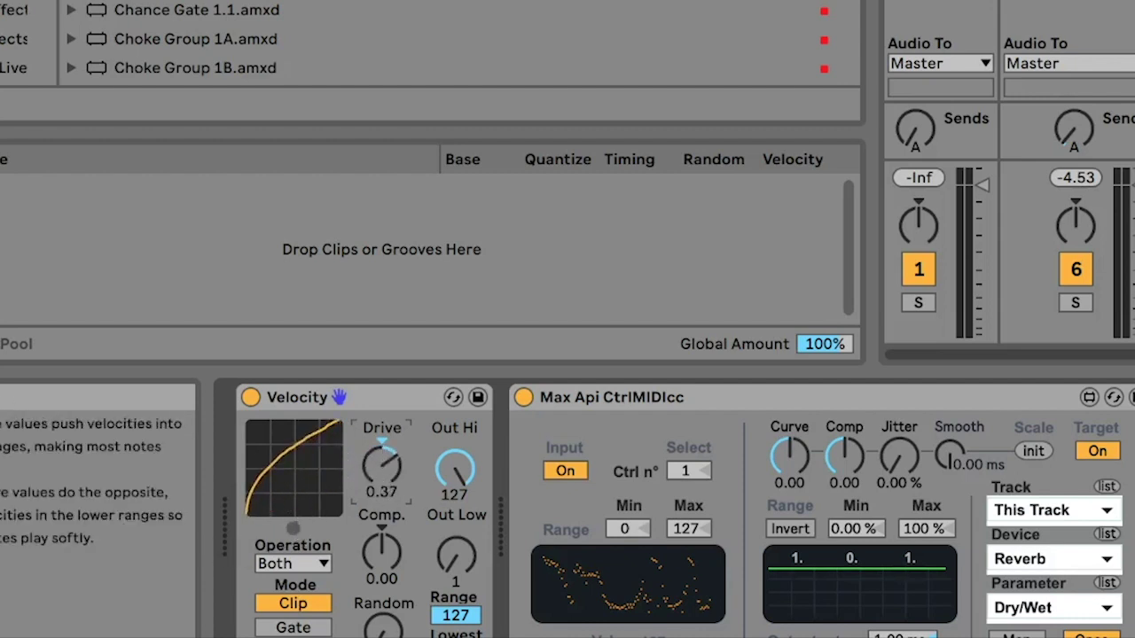
- Set Velocity Drive to -0.22 and Comp to 0.25, trying a negative Max Api curve
{"action": "double_click", "coordinate": [375, 467]}
{"action": "left_click", "coordinate": [787, 454]}
{"action": "left_click_drag", "start_coordinate": [789, 455], "coordinate": [844, 446]}
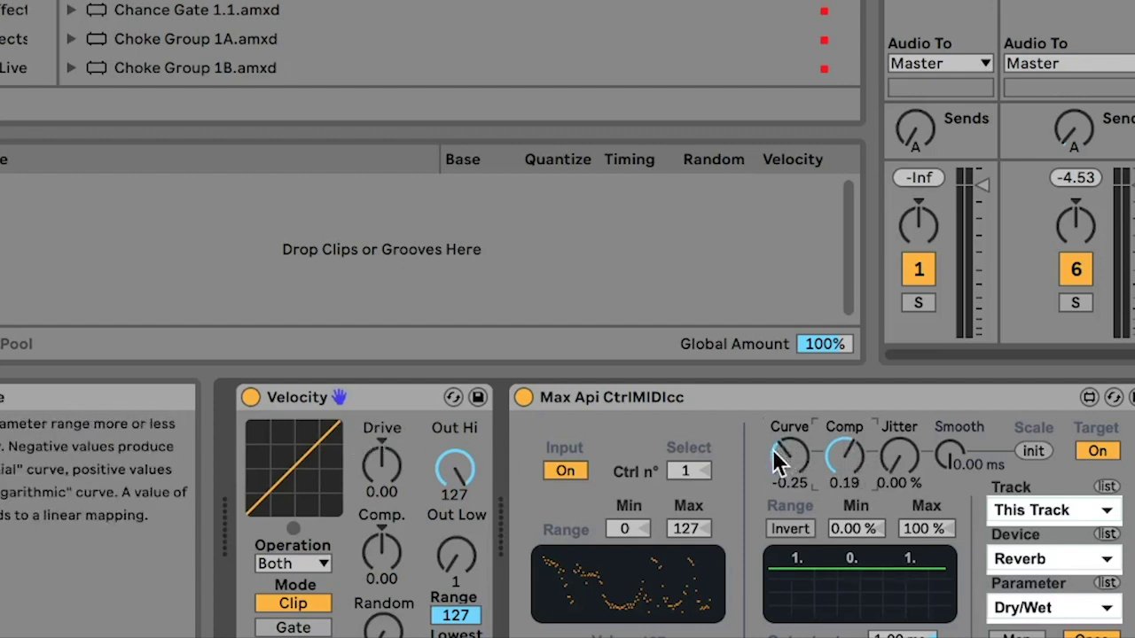
{"action": "left_click_drag", "start_coordinate": [396, 447], "coordinate": [397, 463]}
{"action": "left_click_drag", "start_coordinate": [383, 549], "coordinate": [384, 535]}
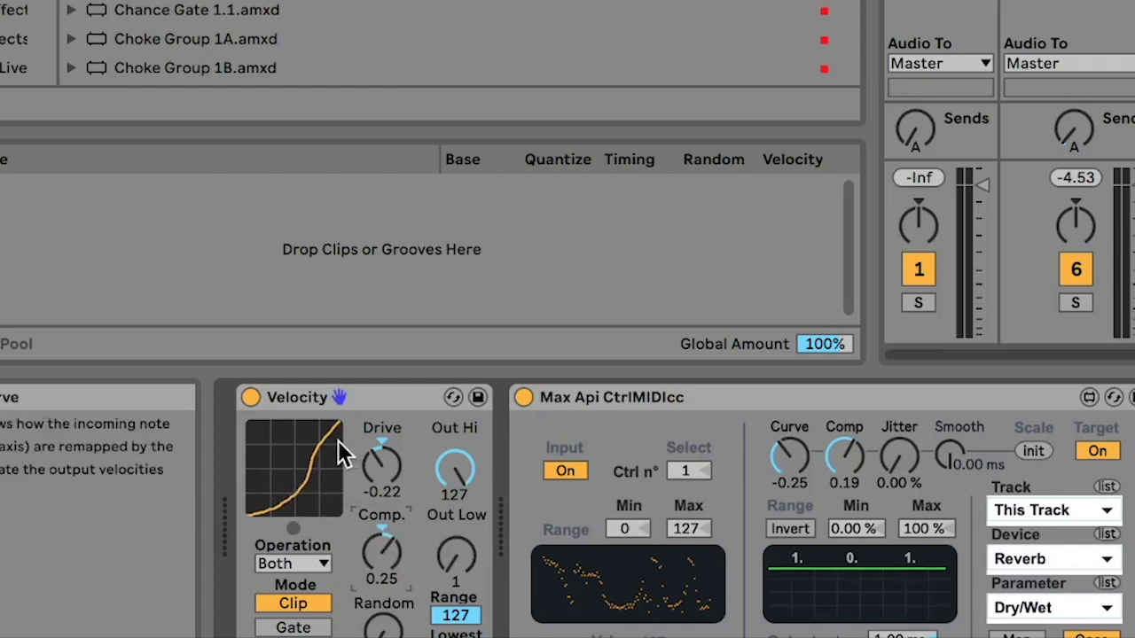
- Zero the Max Api Comp and Curve, try some Jitter, then init all three to neutral
{"action": "left_click", "coordinate": [604, 399]}
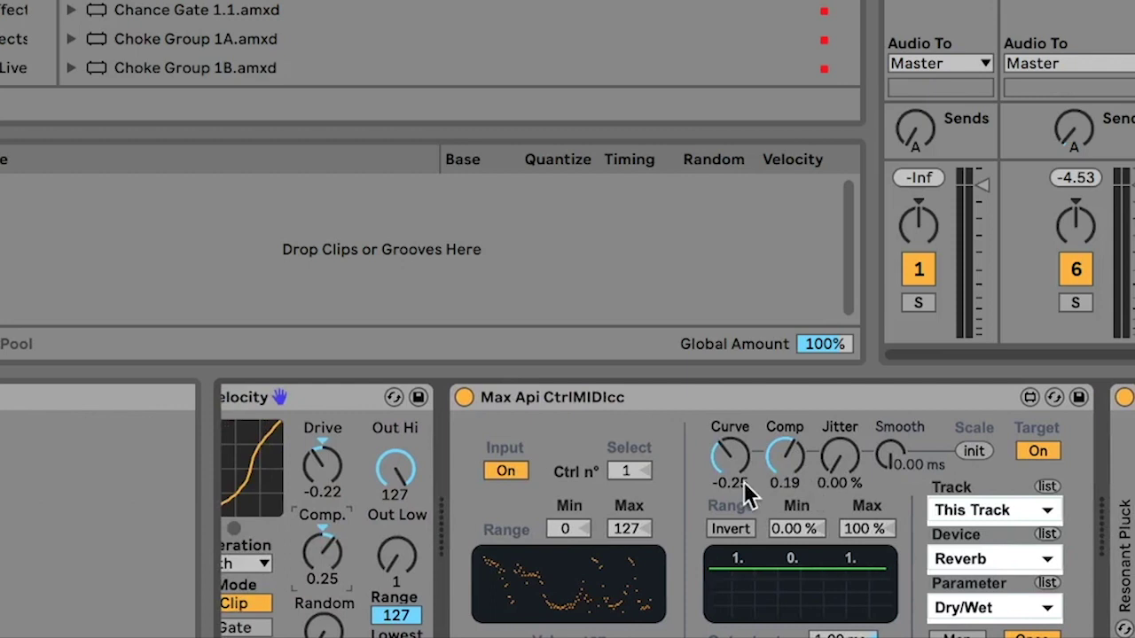
{"action": "left_click", "coordinate": [321, 399]}
{"action": "key", "text": "Right"}
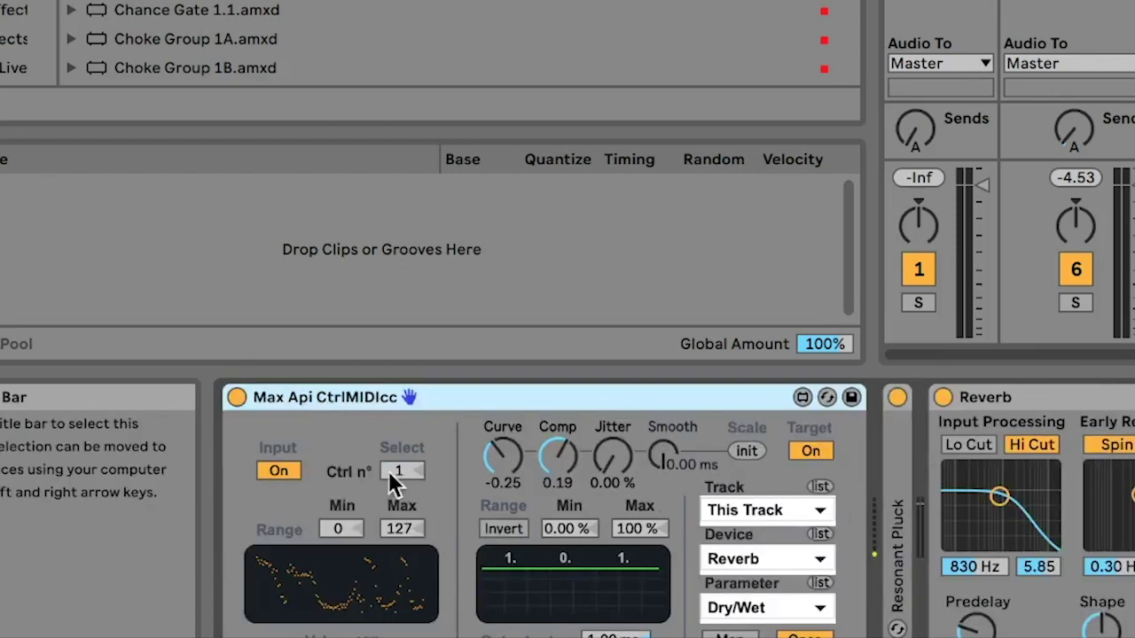
{"action": "left_click", "coordinate": [564, 452]}
{"action": "key", "text": "Delete"}
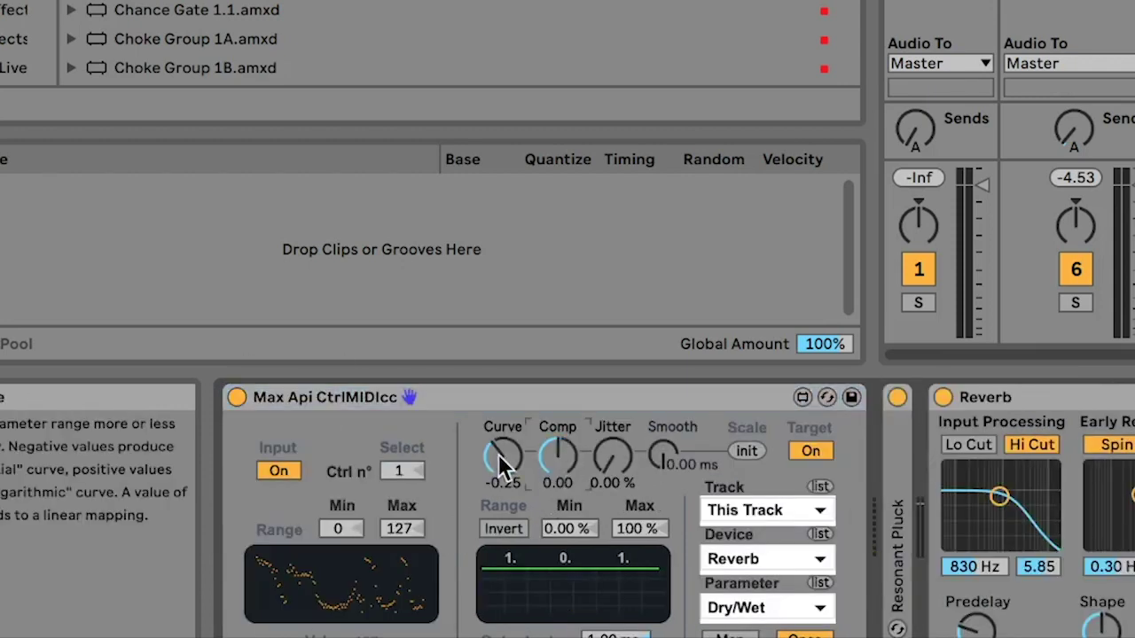
{"action": "left_click", "coordinate": [500, 455]}
{"action": "key", "text": "Delete"}
{"action": "mouse_move", "coordinate": [621, 476]}
{"action": "left_mouse_down"}
{"action": "mouse_move", "coordinate": [620, 463]}
{"action": "mouse_move", "coordinate": [625, 476]}
{"action": "left_mouse_up"}
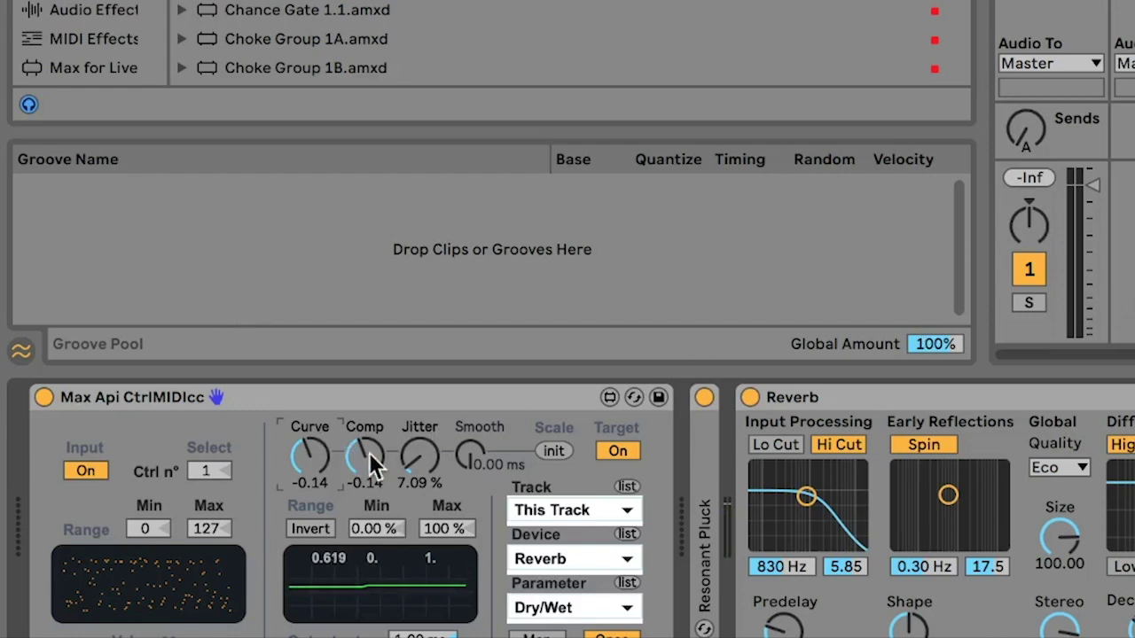
{"action": "left_click", "coordinate": [567, 450]}
- Delete the Reverb from the chain and check the Max Api Track list without changing it
{"action": "left_click", "coordinate": [840, 401]}
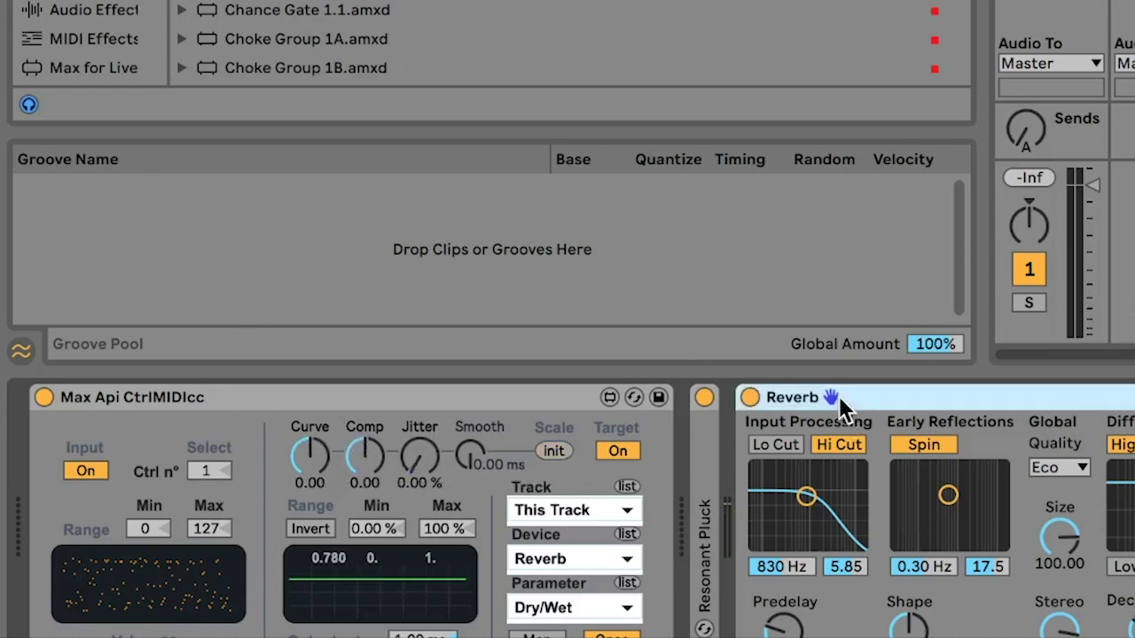
{"action": "key", "text": "Delete"}
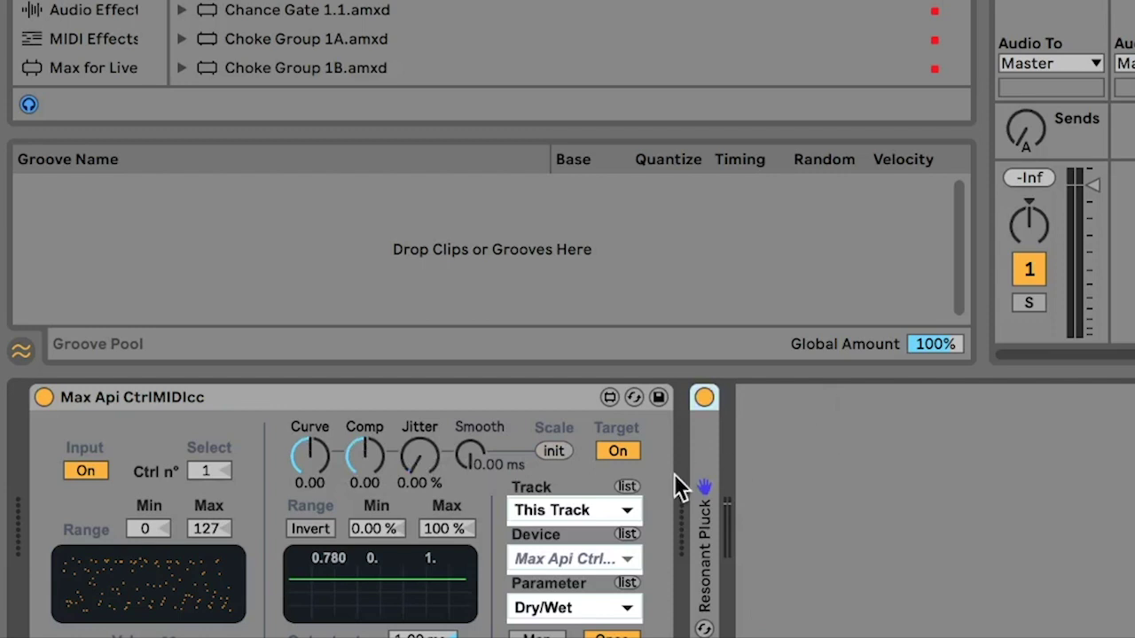
{"action": "left_click", "coordinate": [585, 511]}
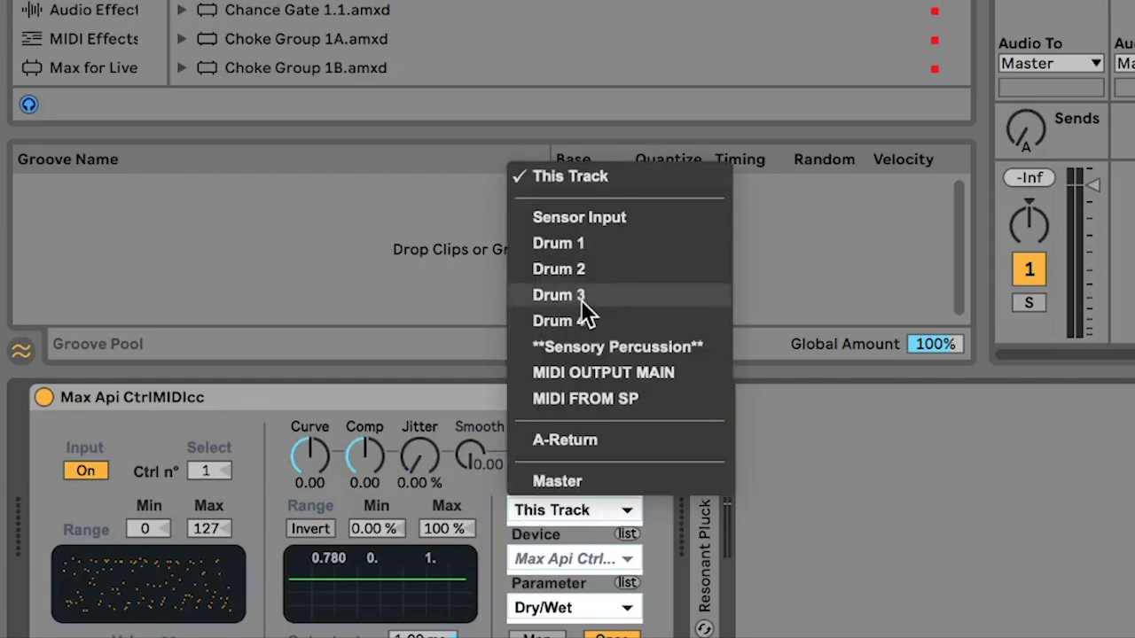
{"action": "left_click", "coordinate": [663, 510]}
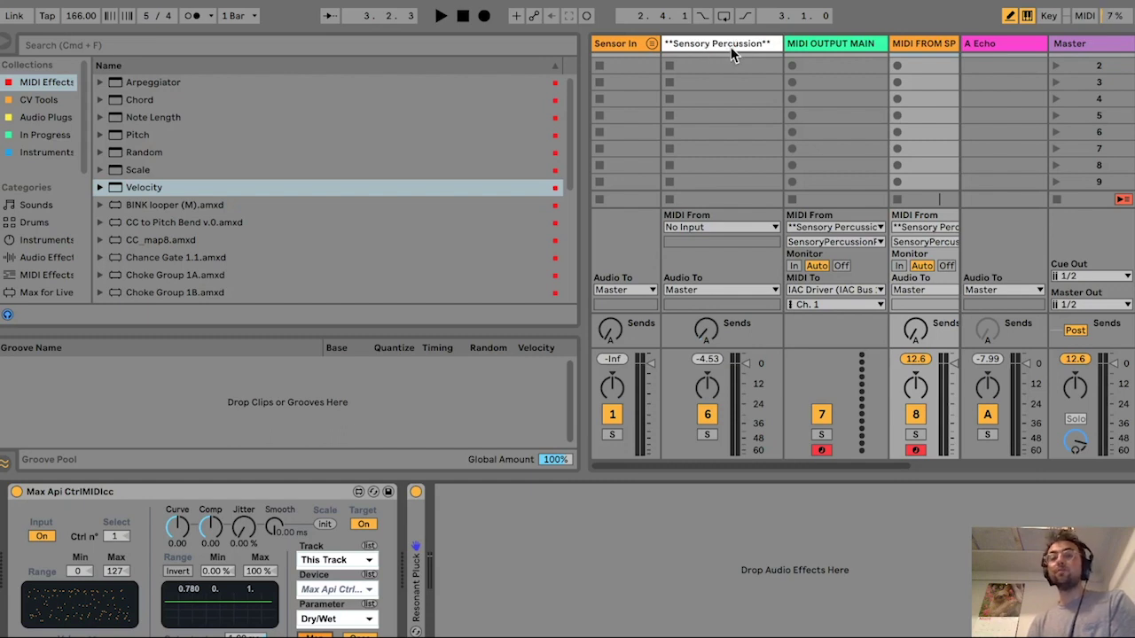
- Map the Max Api device to Sensory Percussion's Send A, then return to MIDI FROM SP's devices
{"action": "left_click", "coordinate": [706, 330]}
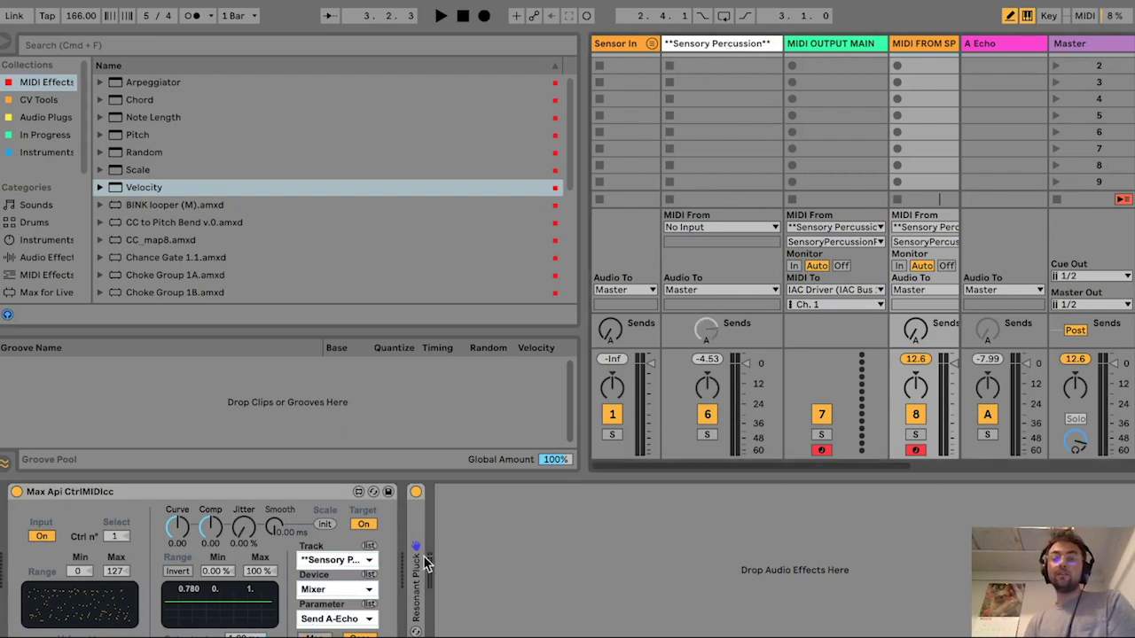
{"action": "double_click", "coordinate": [709, 49]}
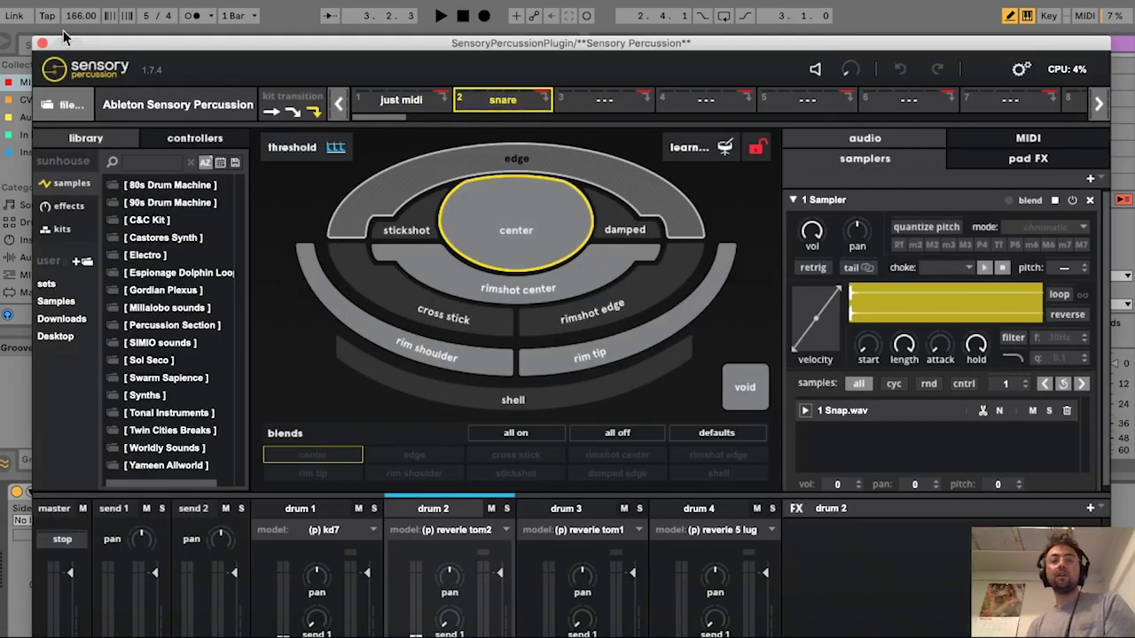
{"action": "left_click", "coordinate": [40, 44]}
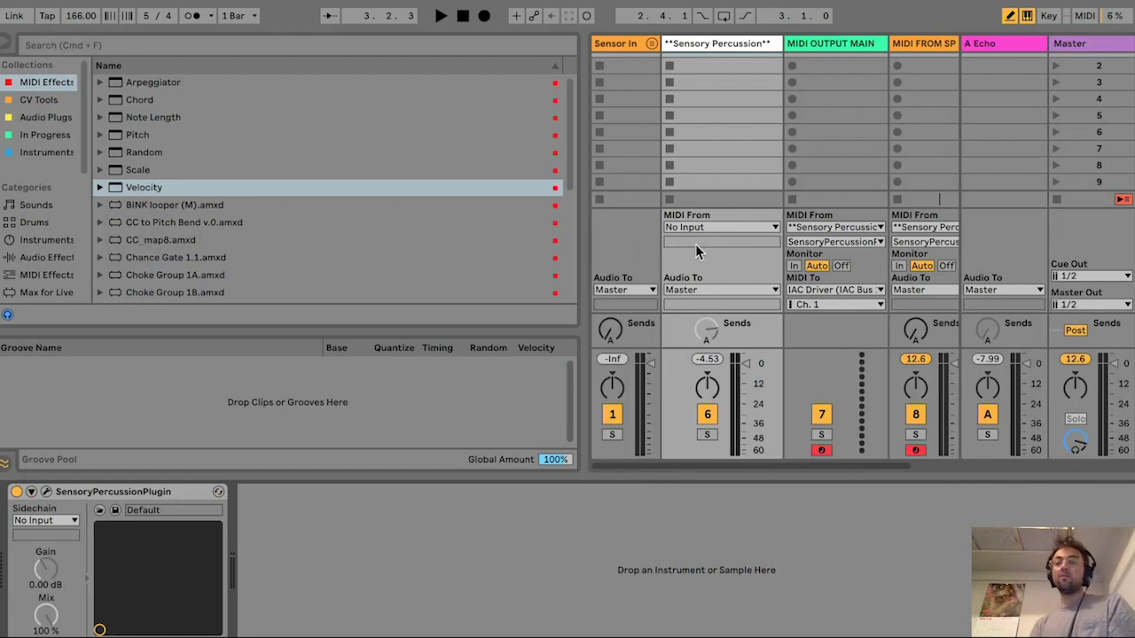
{"action": "scroll", "coordinate": [695, 244], "scroll_direction": "right", "scroll_amount": 2}
{"action": "left_click", "coordinate": [868, 44]}
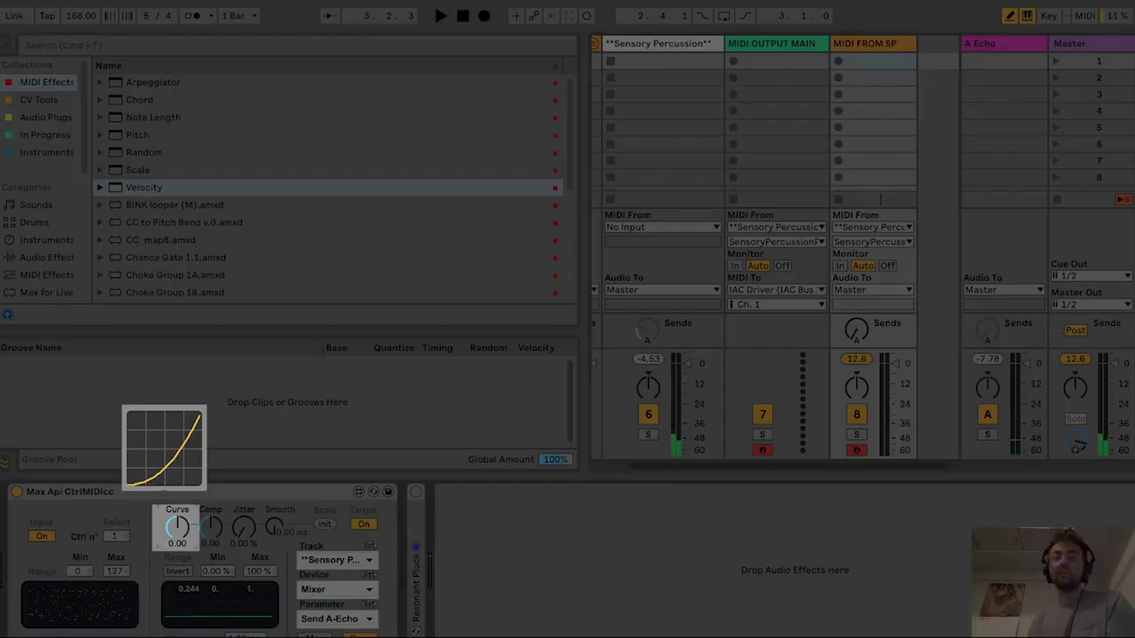
- Set the Max Api Curve to -0.25 and Smooth to 23.6 ms
{"action": "left_click_drag", "start_coordinate": [178, 525], "coordinate": [174, 536]}
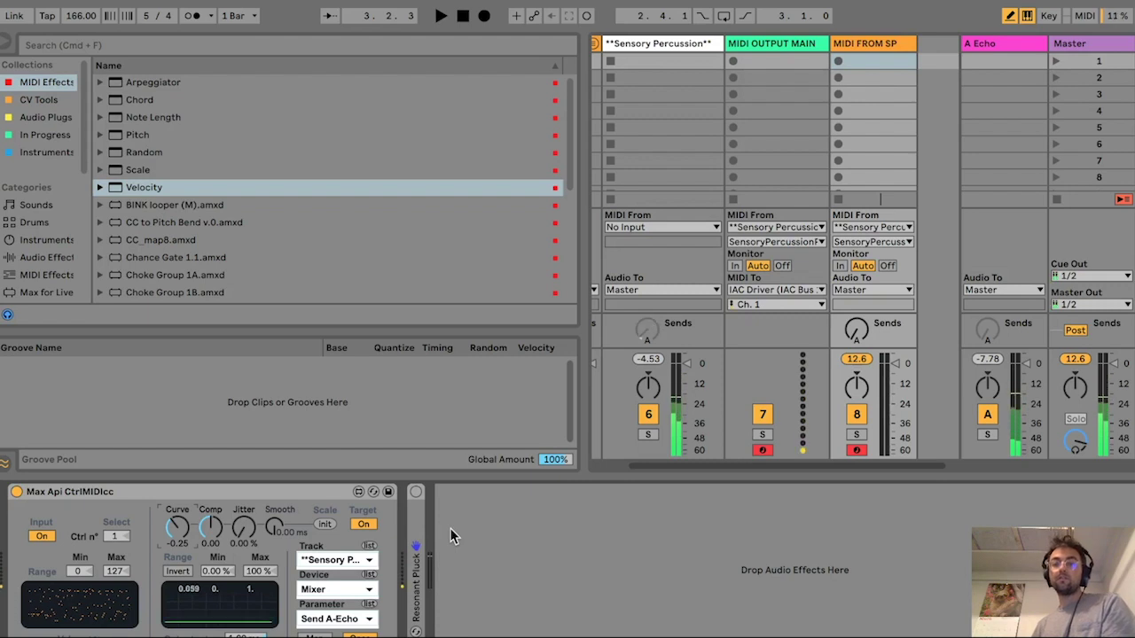
{"action": "left_click_drag", "start_coordinate": [264, 542], "coordinate": [264, 530]}
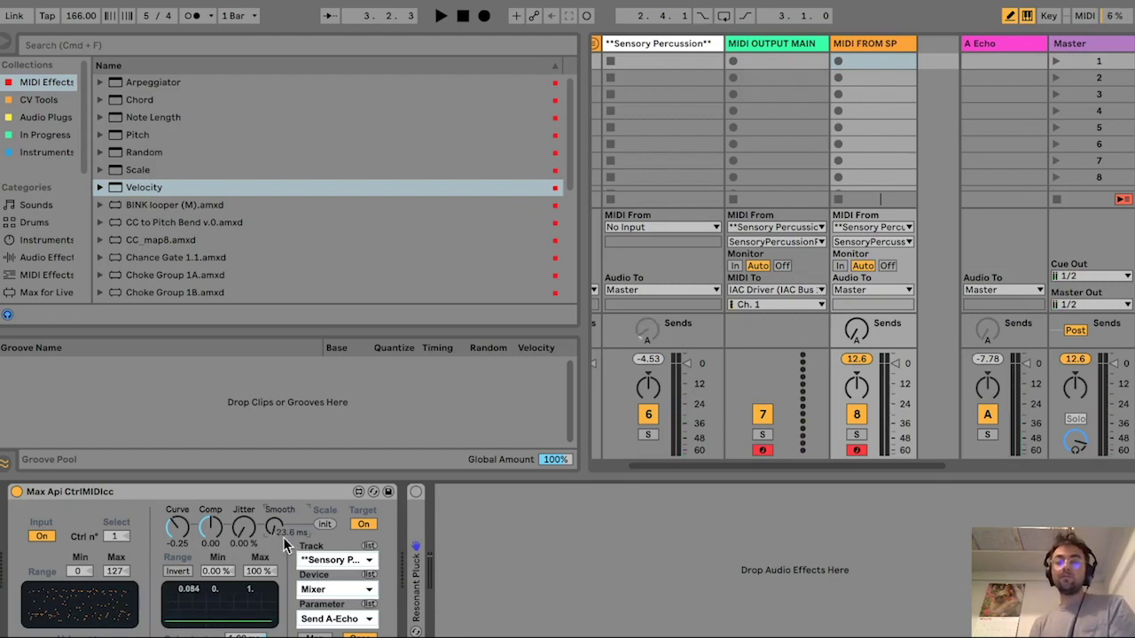
- Select the Sensory Percussion track and briefly open, then close, its plugin editor
{"action": "left_click", "coordinate": [669, 47]}
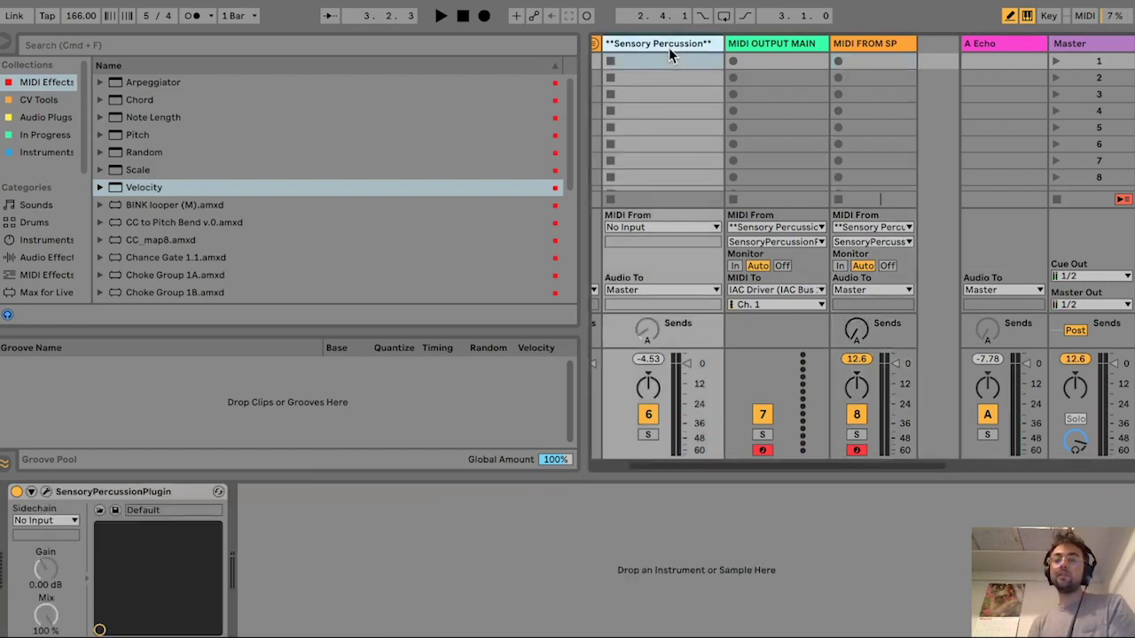
{"action": "left_click", "coordinate": [47, 492]}
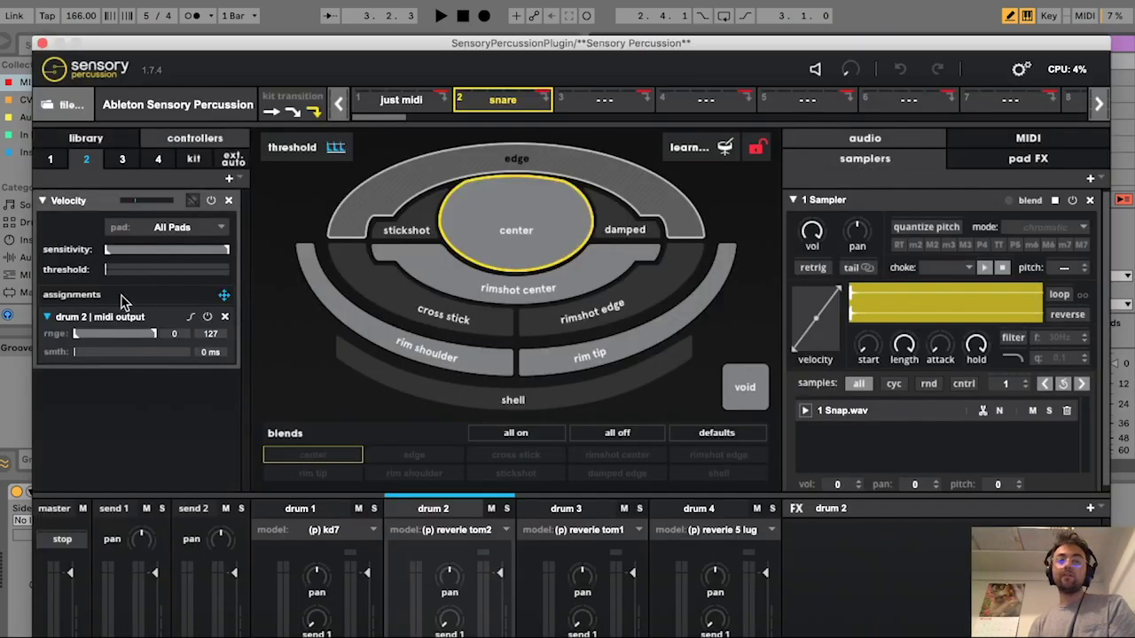
{"action": "left_click", "coordinate": [42, 43]}
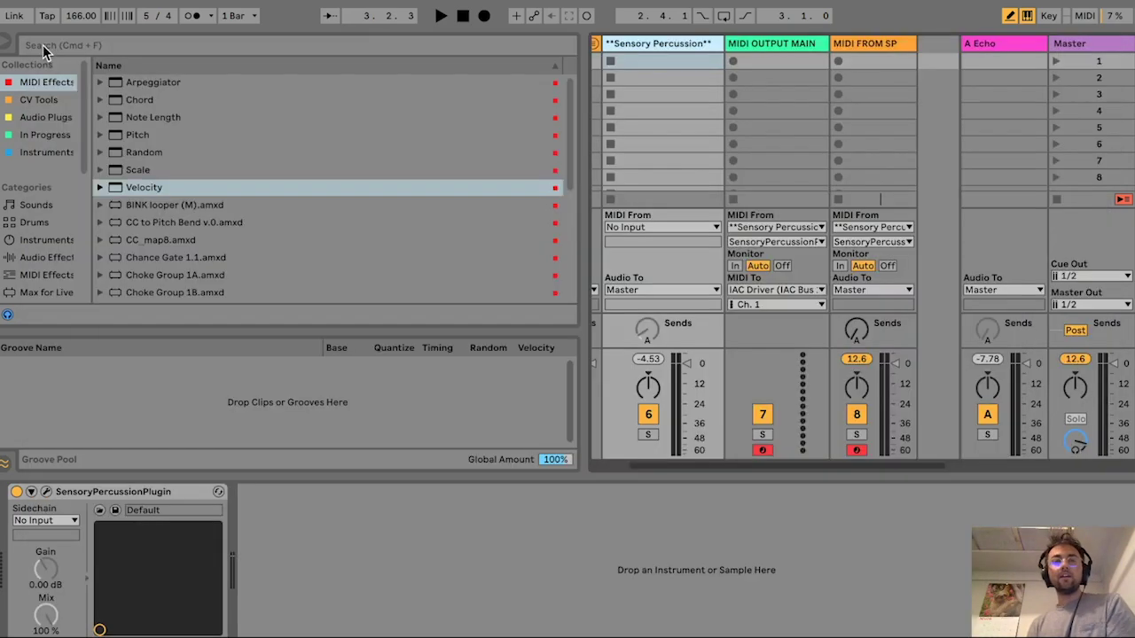
- Hide the browser and select the Max Api device on the MIDI FROM SP track
{"action": "left_click", "coordinate": [4, 48]}
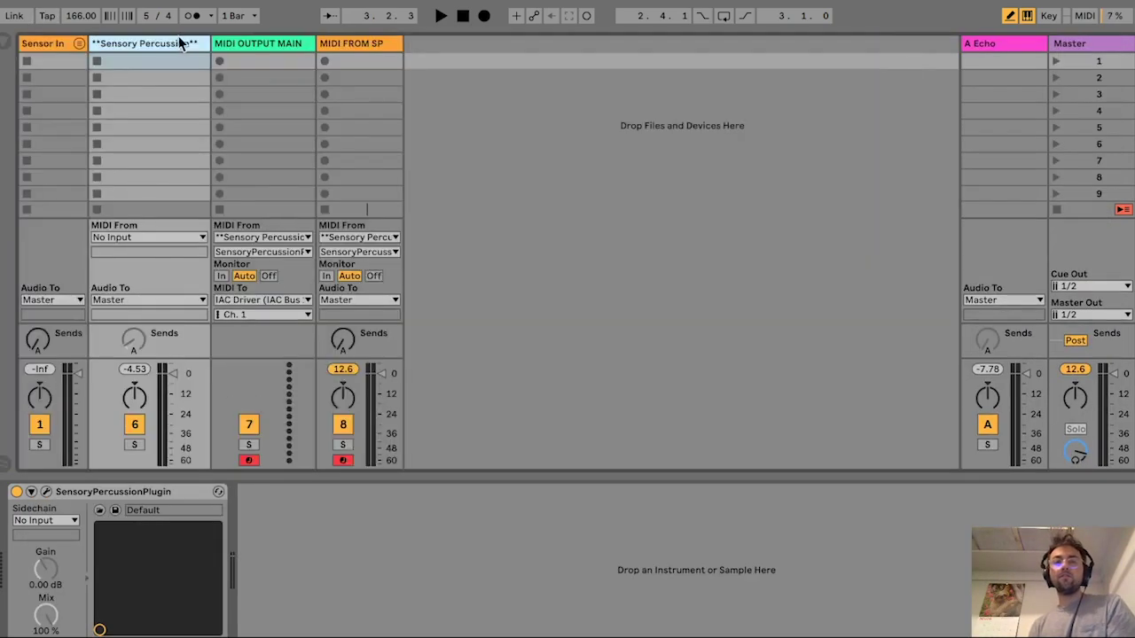
{"action": "left_click", "coordinate": [336, 44]}
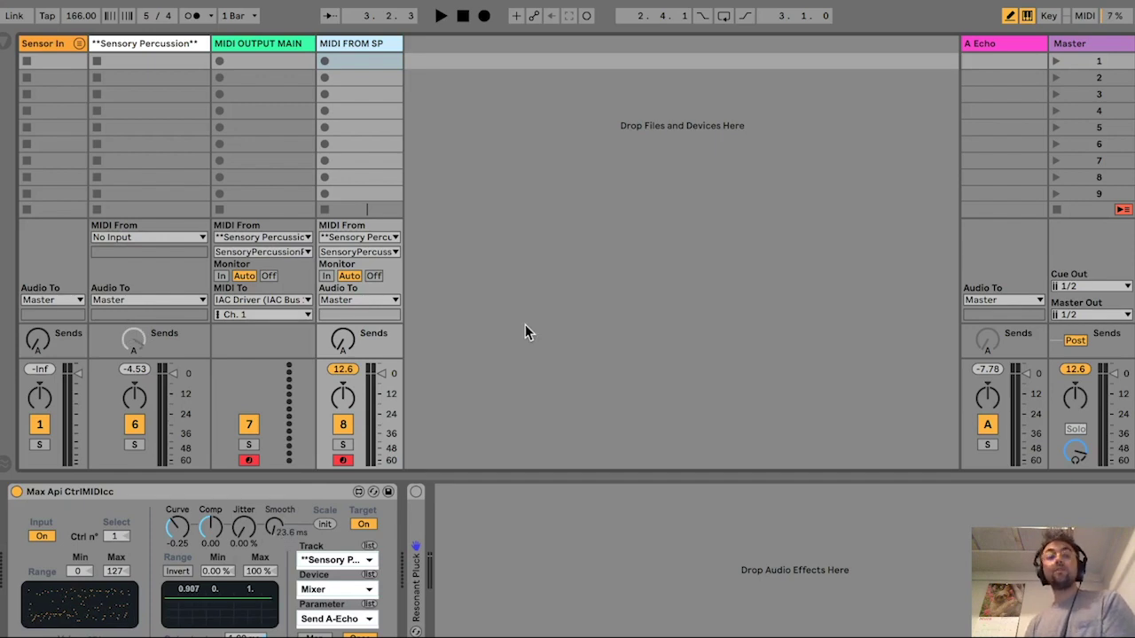
{"action": "left_click", "coordinate": [213, 494]}
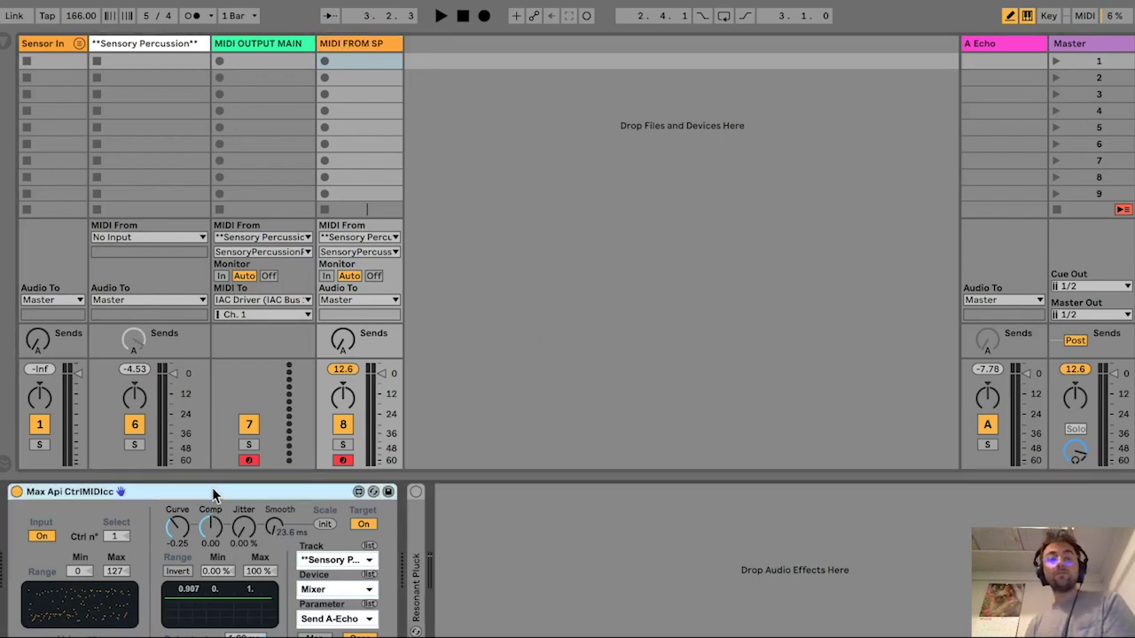